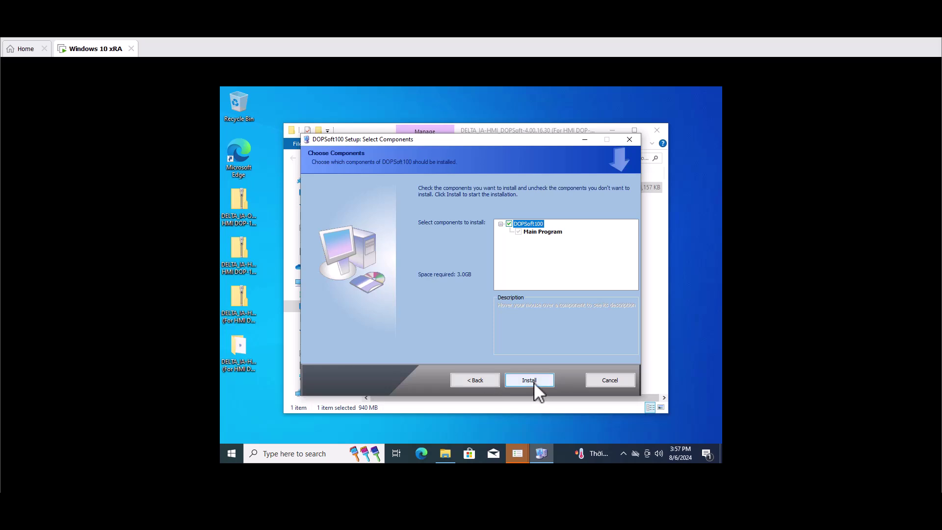
# - Check the DOPSoft-4.00.16.30 installer folder on the desktop, minimise it and start installing DOPSoft100 with the Main Program component
pyautogui.click(249, 359)
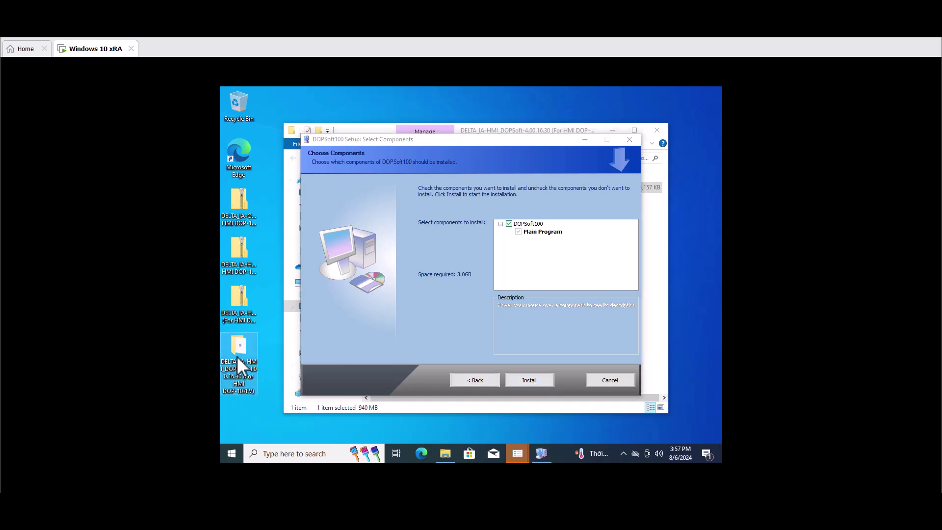
pyautogui.doubleClick(236, 355)
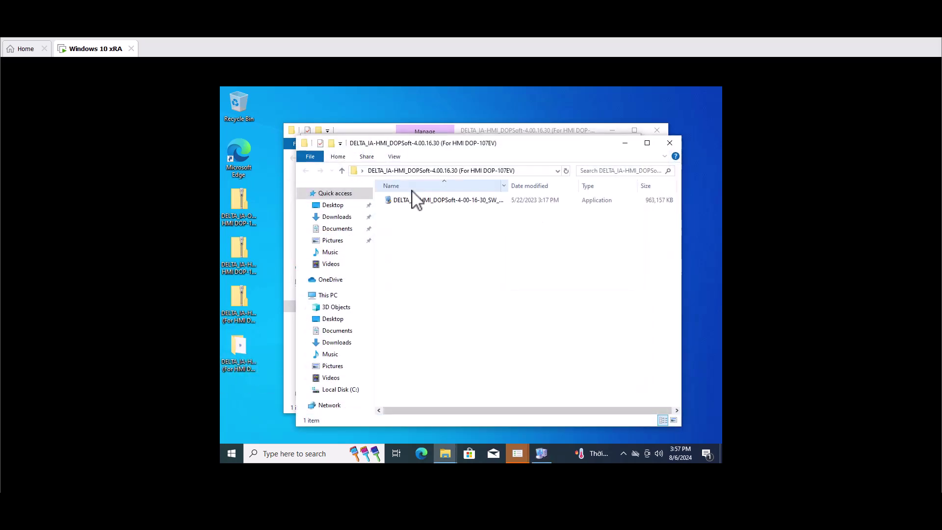
pyautogui.click(625, 143)
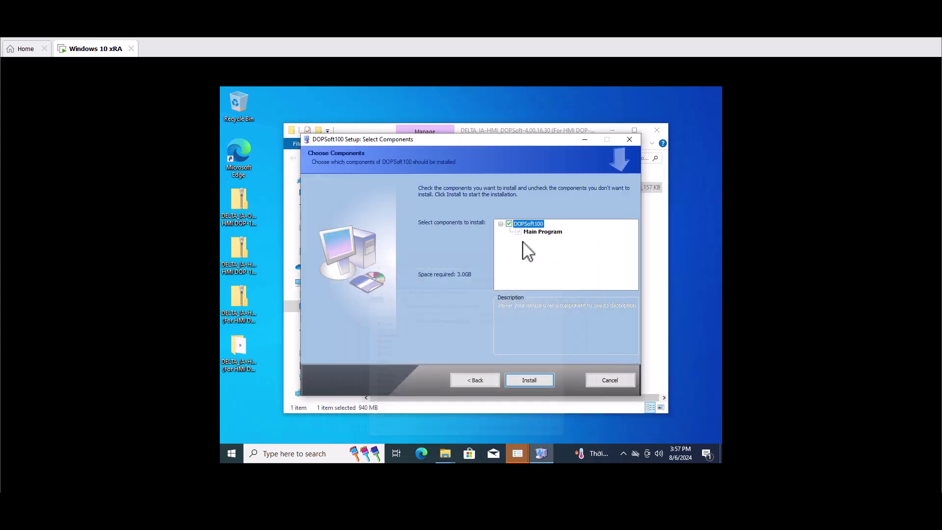
pyautogui.click(529, 379)
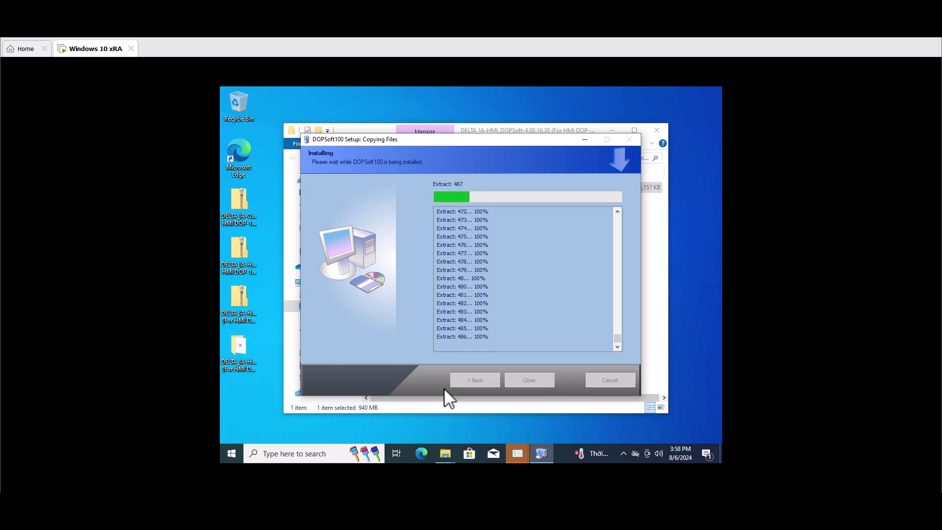
# - Dismiss both Network Error windows while the installation runs
pyautogui.click(517, 456)
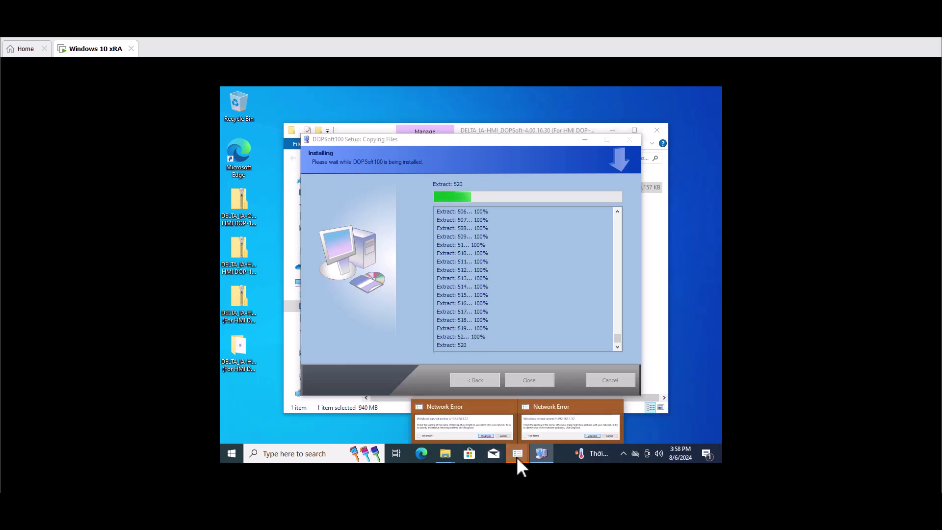
pyautogui.click(546, 426)
pyautogui.click(561, 273)
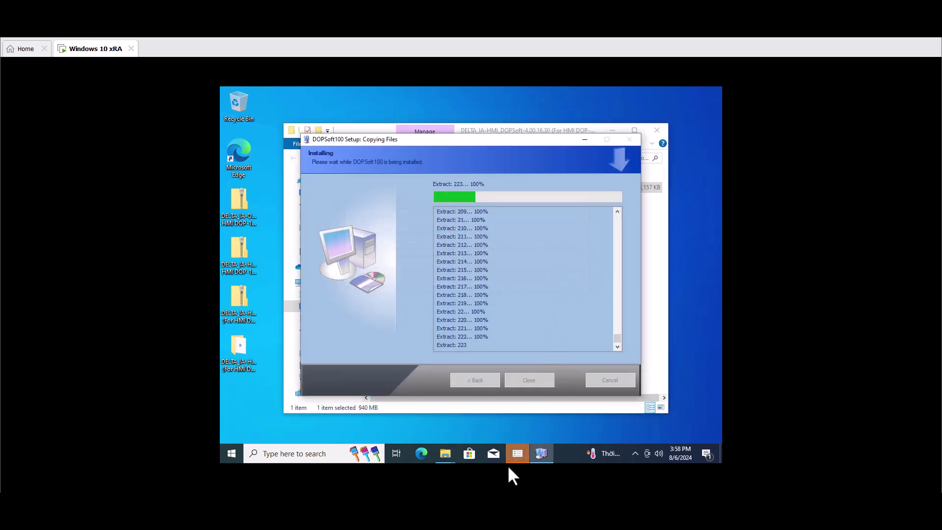
pyautogui.click(517, 454)
pyautogui.click(563, 276)
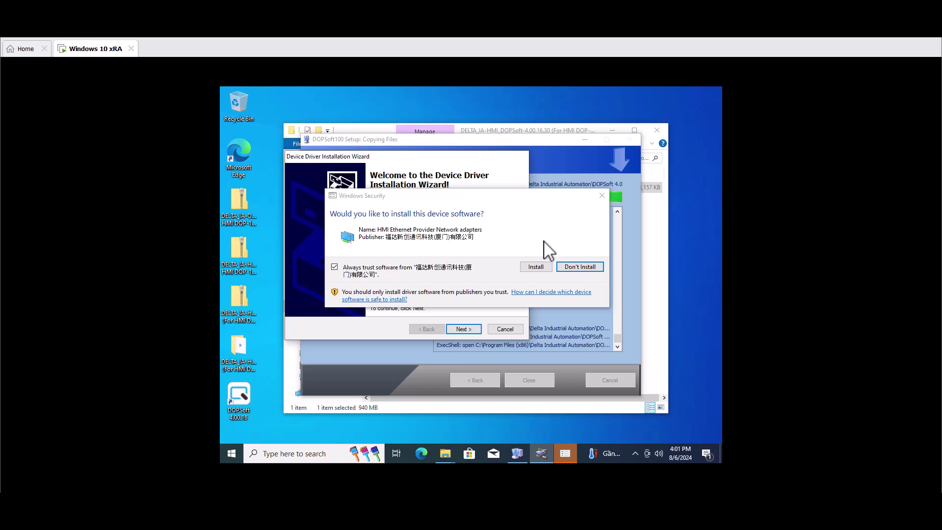
# - Install the HMI Ethernet Provider and DOP HMI USB drivers, then finish the DOPSoft100 setup and close the installer folder
pyautogui.click(542, 264)
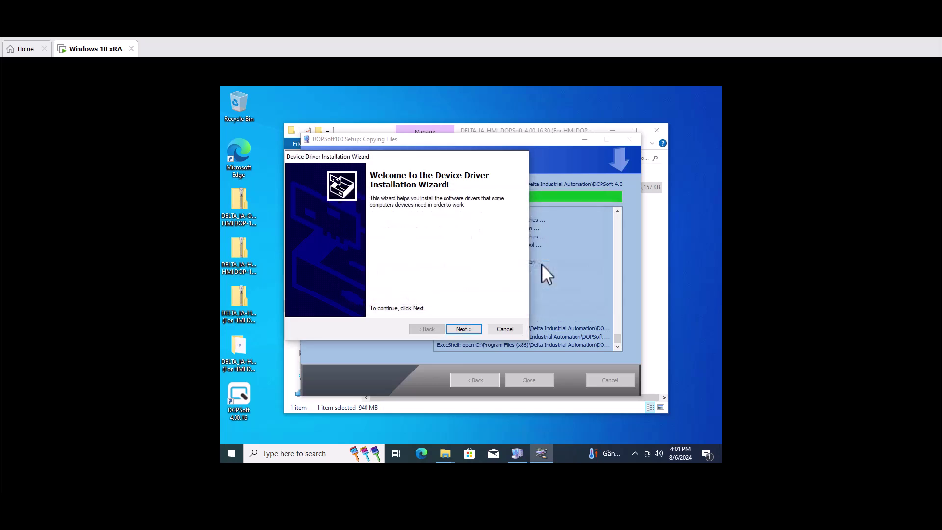
pyautogui.click(476, 329)
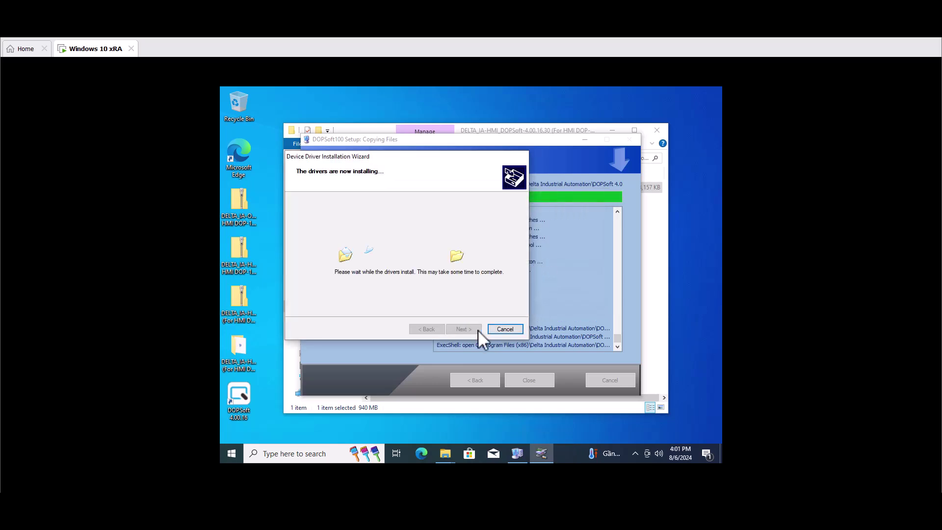
pyautogui.click(524, 267)
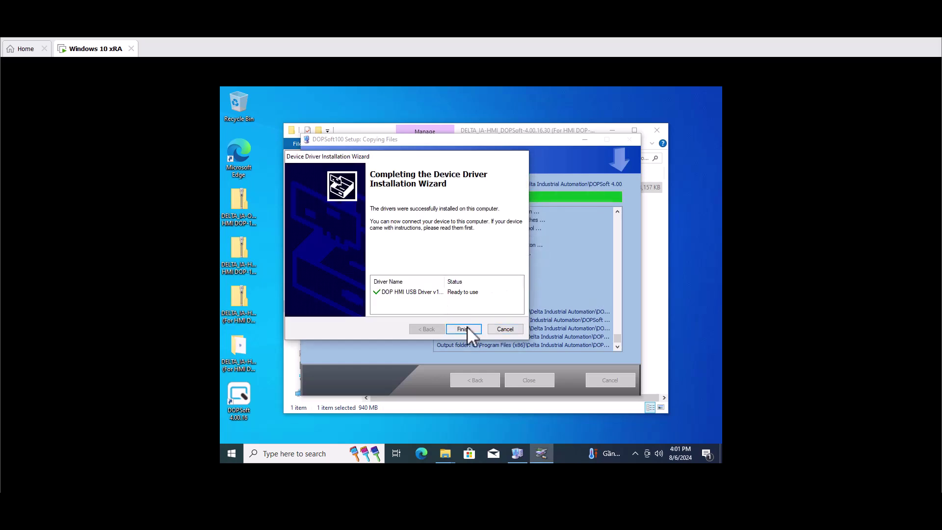
pyautogui.click(463, 329)
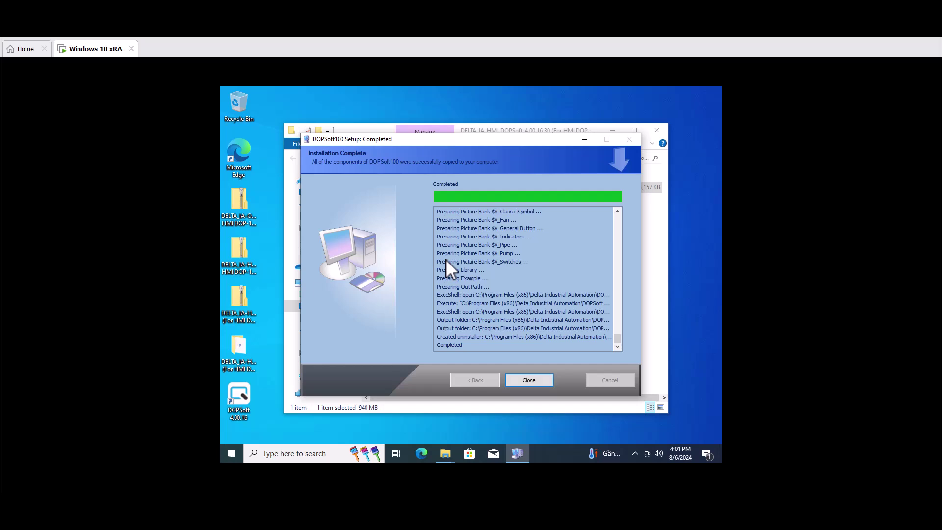
pyautogui.click(523, 379)
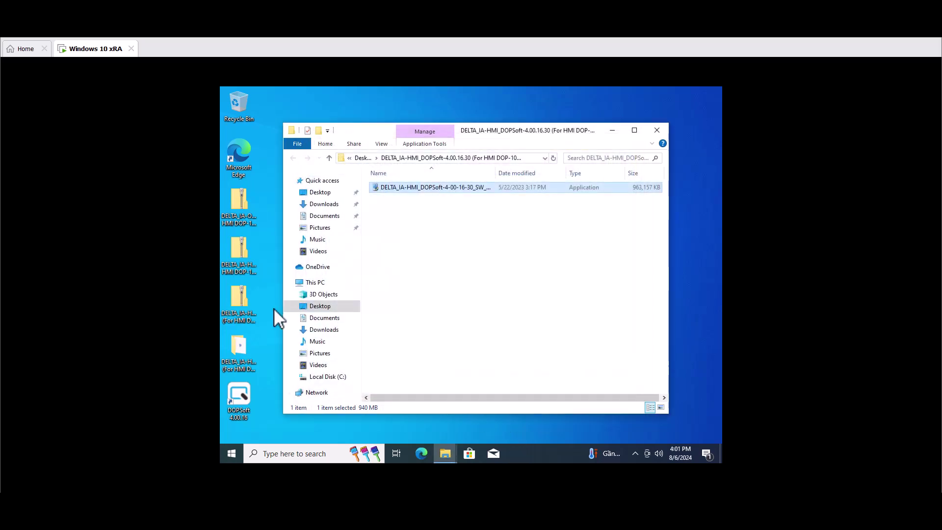
pyautogui.click(657, 131)
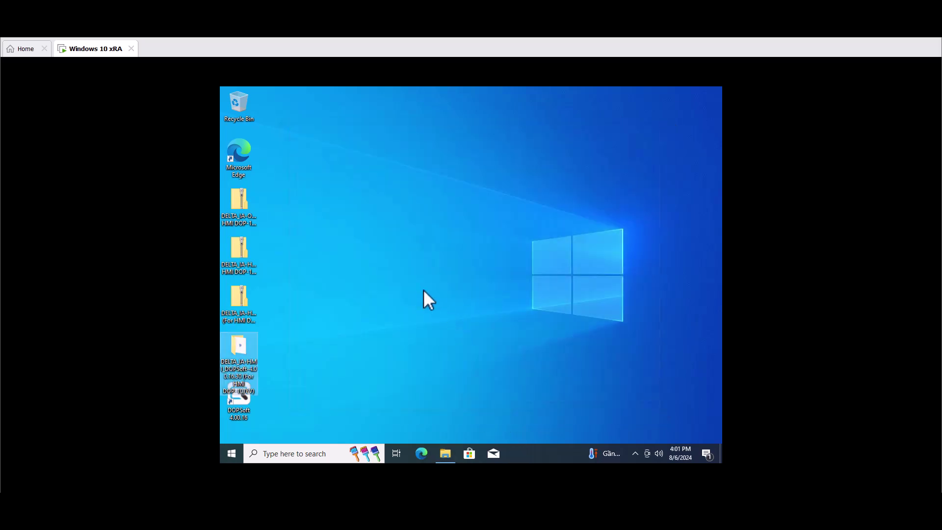
# - Move the DOPSoft 4.00.16 shortcut to the desktop's upper-right corner, and launch DOPSoft and minimise it
pyautogui.moveTo(235, 411); pyautogui.dragTo(679, 119)
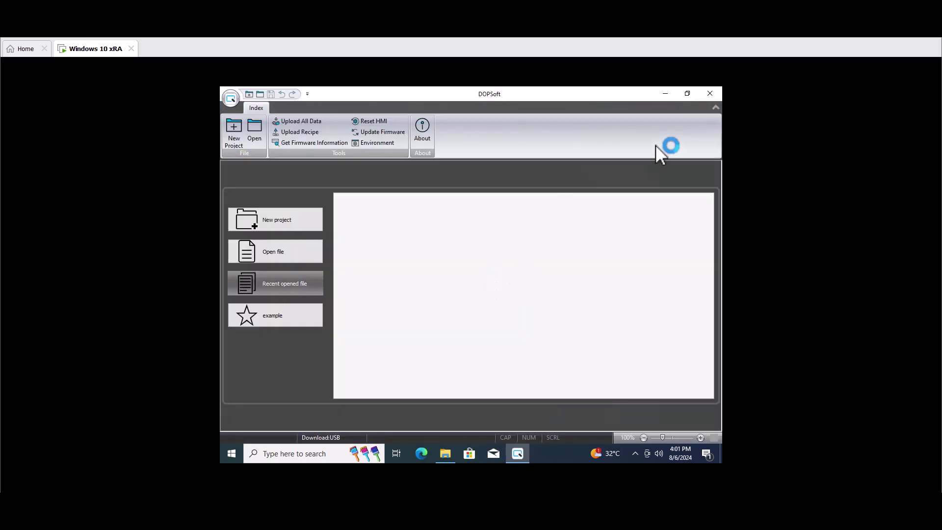
pyautogui.click(665, 94)
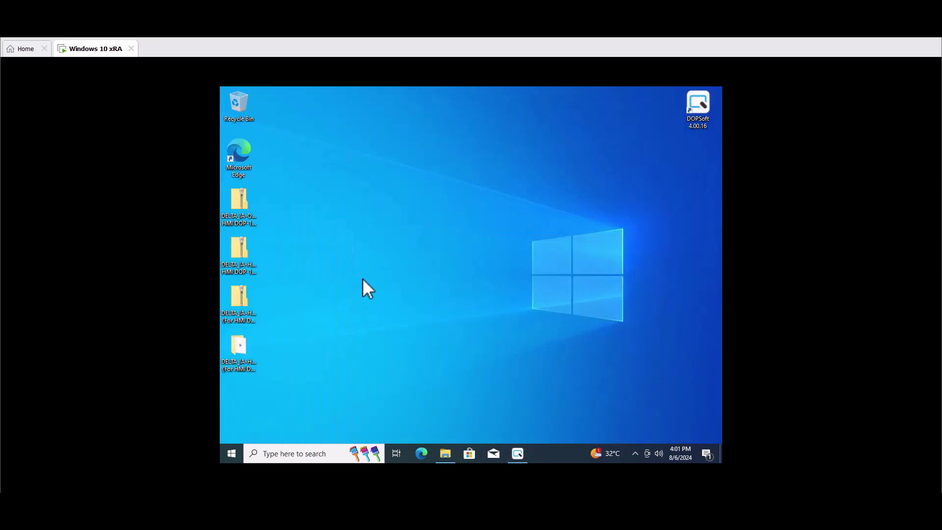
pyautogui.click(252, 365)
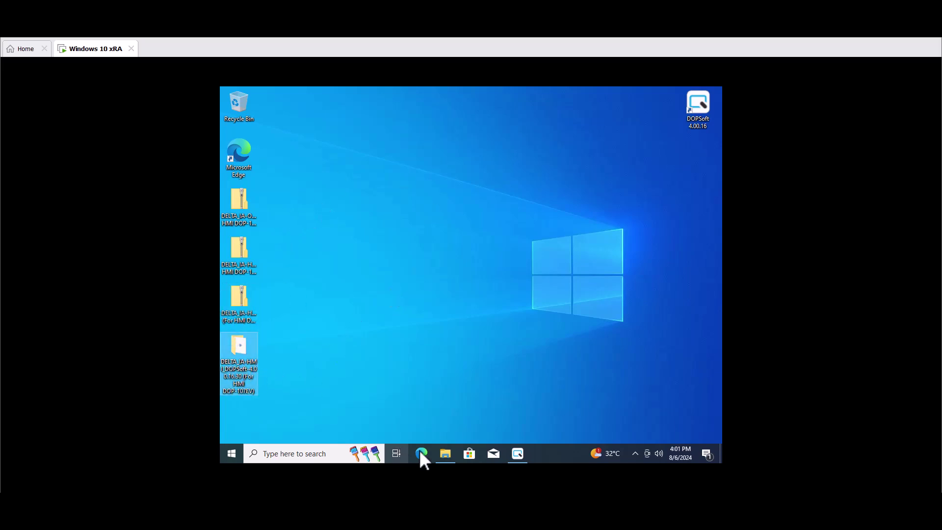
pyautogui.click(442, 459)
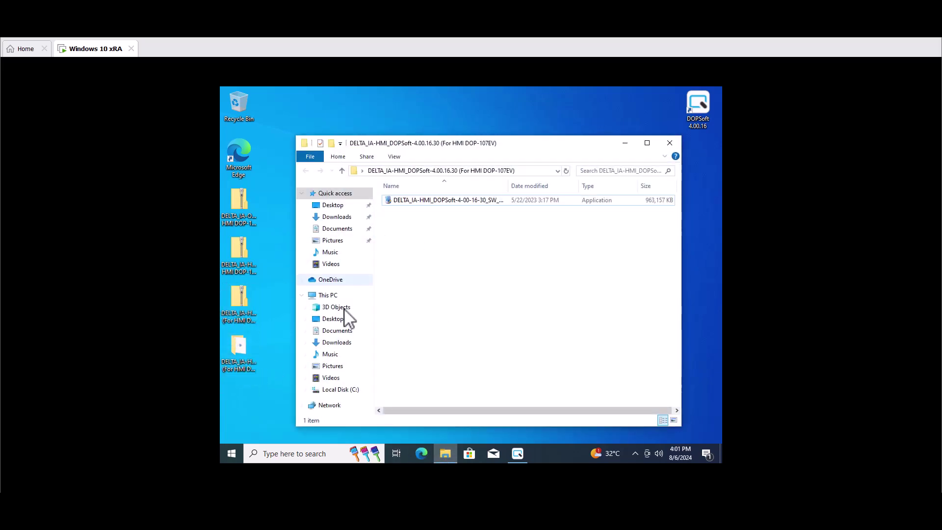
pyautogui.click(271, 453)
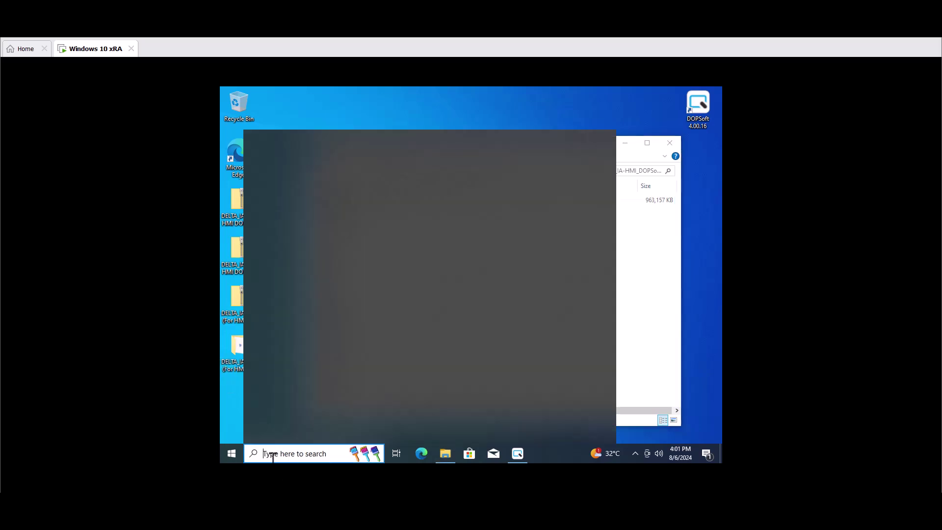
pyautogui.write('\\\\')
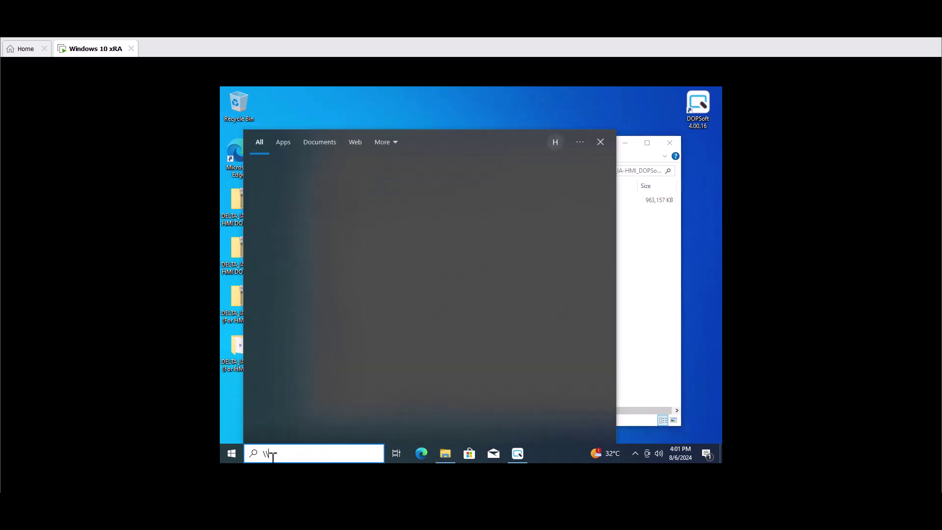
pyautogui.write('192.168.1.32')
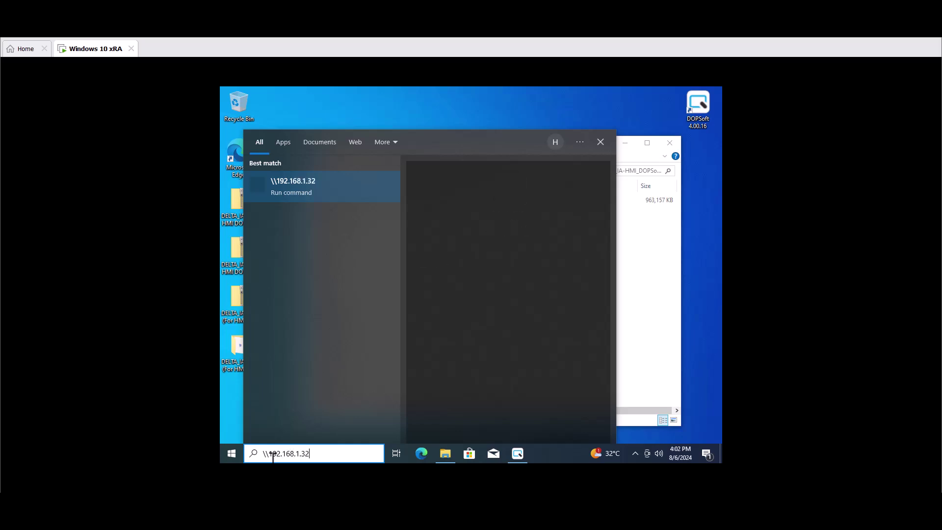
pyautogui.click(642, 249)
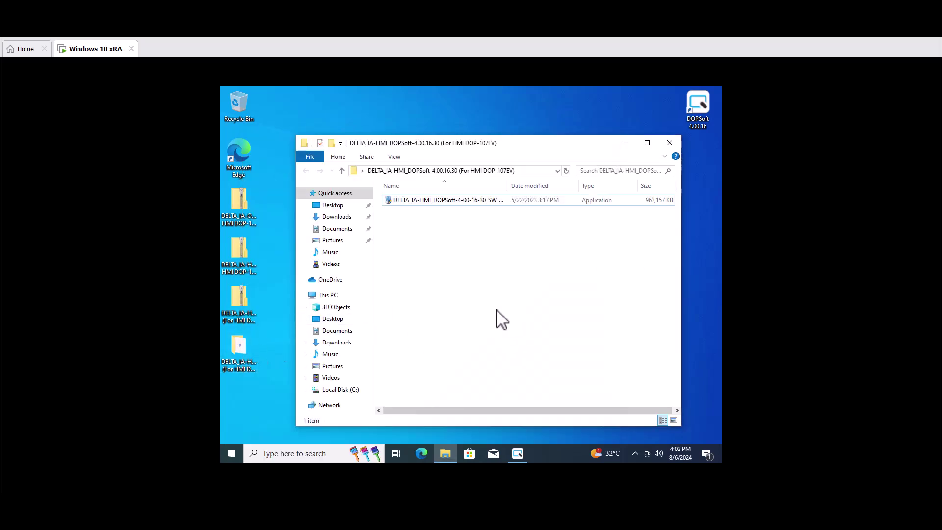
# - Copy P141 230807EM M530M13.dps from the host's Downloads > SHARE > DOP-B08E515 SourceCode folder
pyautogui.moveTo(444, 452)
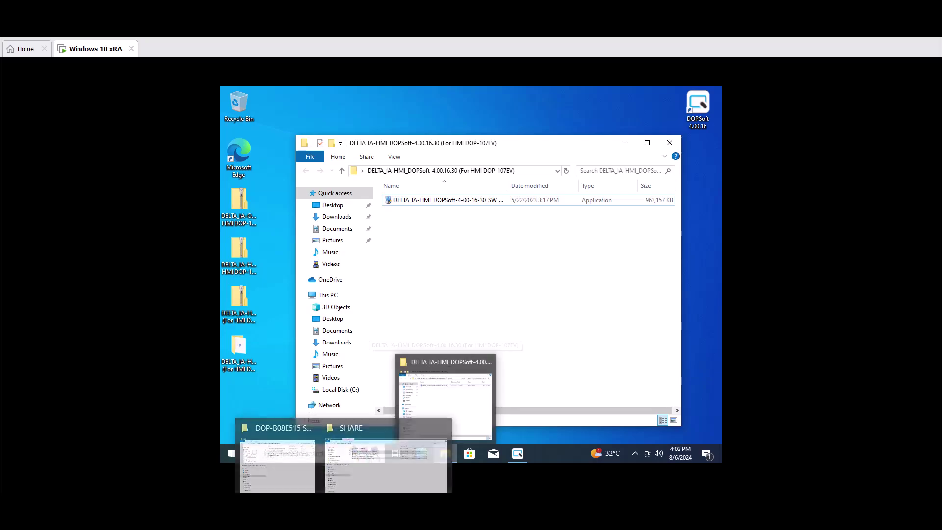
pyautogui.click(386, 461)
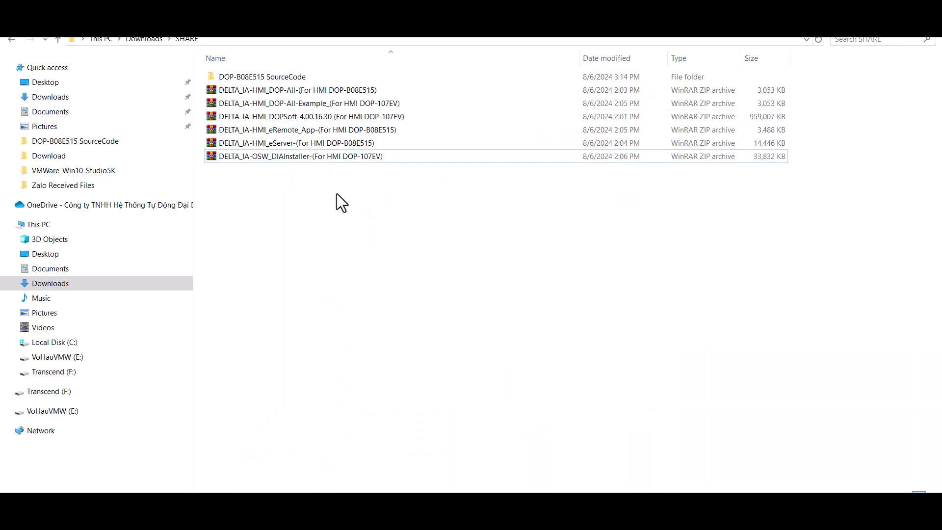
pyautogui.click(143, 39)
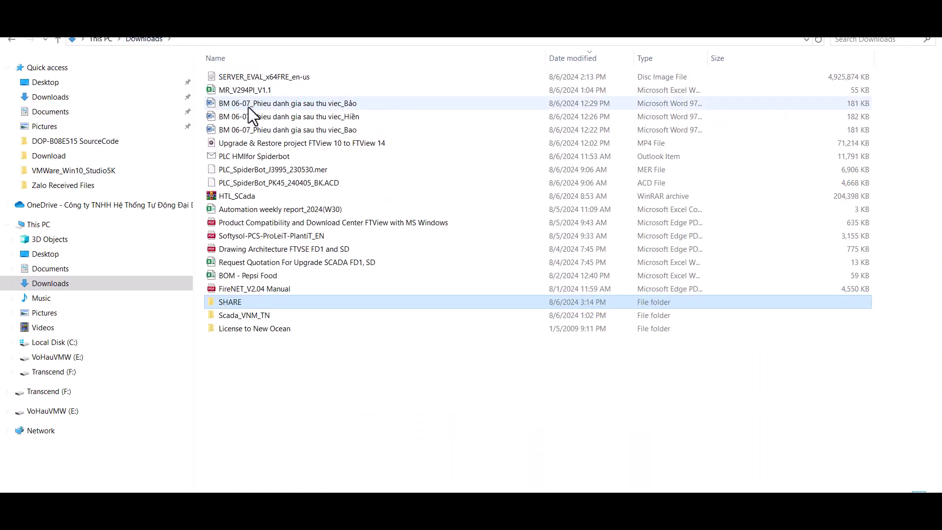
pyautogui.doubleClick(237, 303)
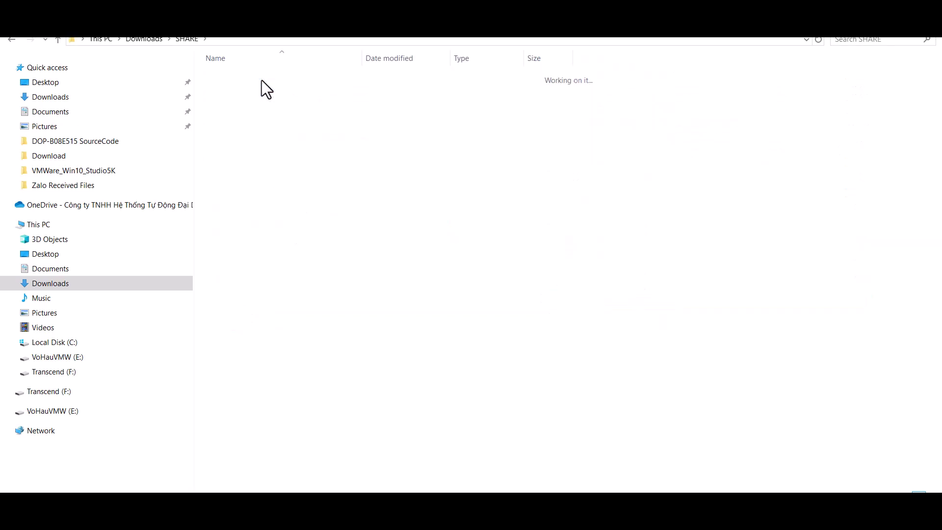
pyautogui.click(280, 91)
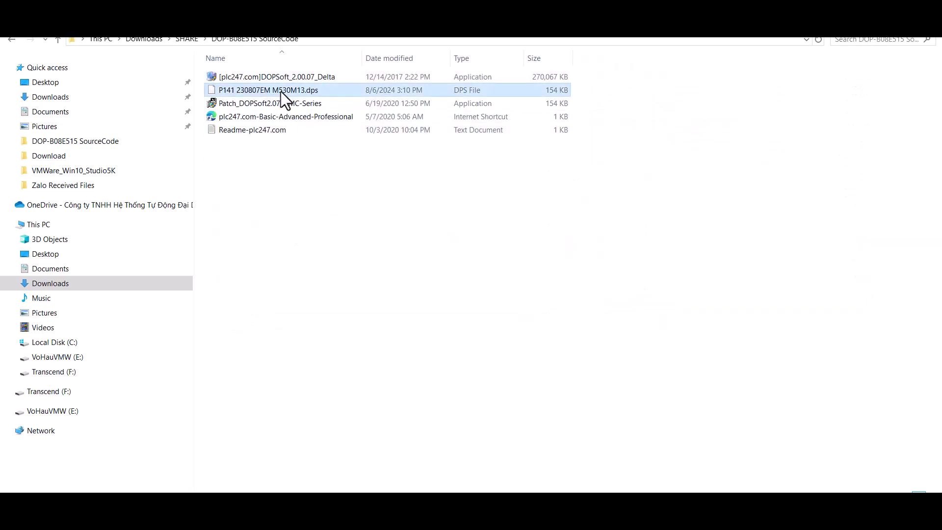
pyautogui.rightClick(281, 92)
pyautogui.click(314, 343)
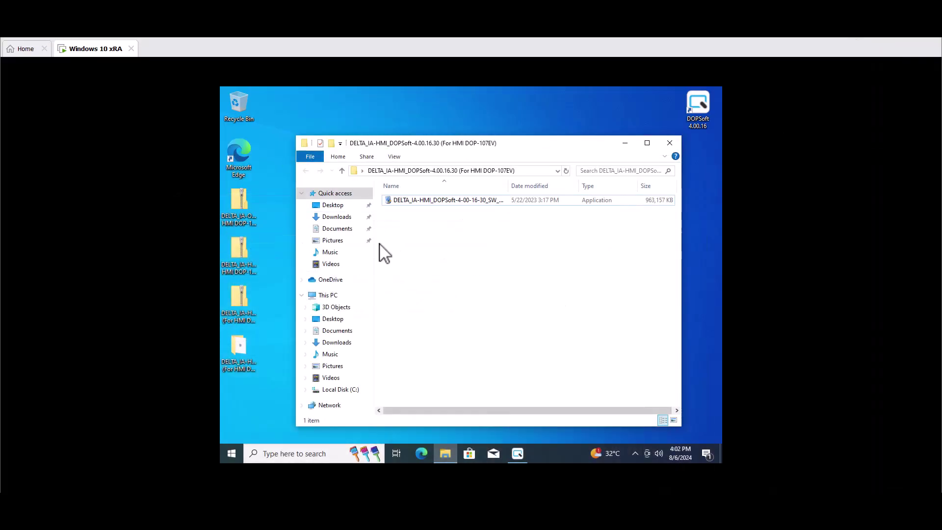
# - Paste the copied .dps project file onto the virtual machine's desktop, minimise the folder window and move the file to free desktop space
pyautogui.click(260, 367)
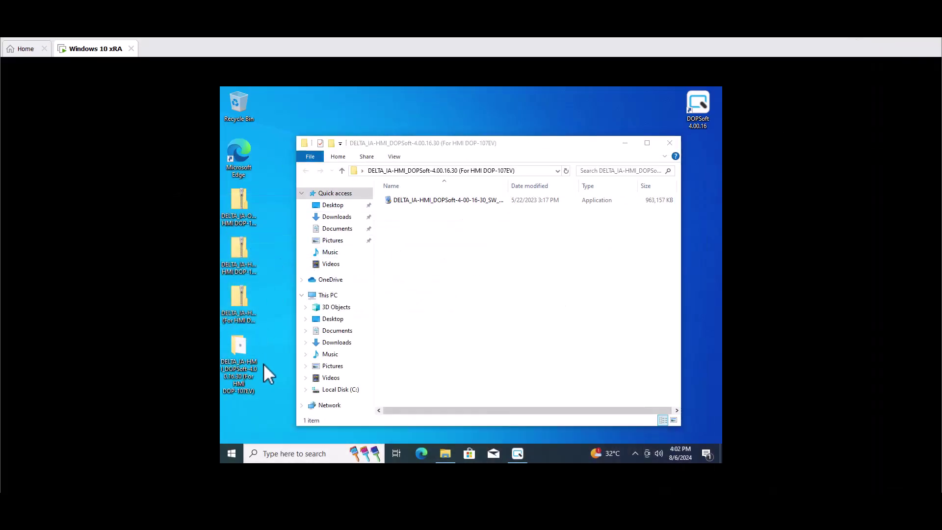
pyautogui.rightClick(276, 111)
pyautogui.click(299, 154)
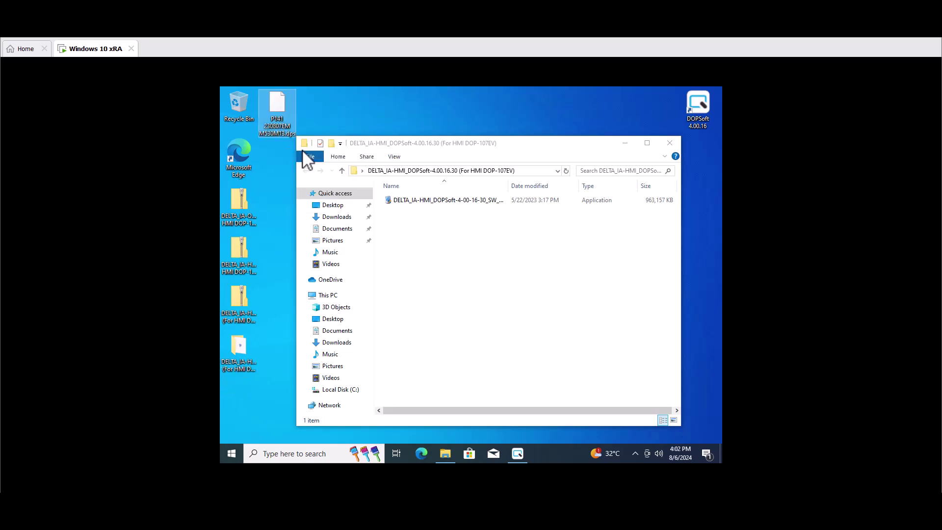
pyautogui.click(269, 180)
pyautogui.click(630, 144)
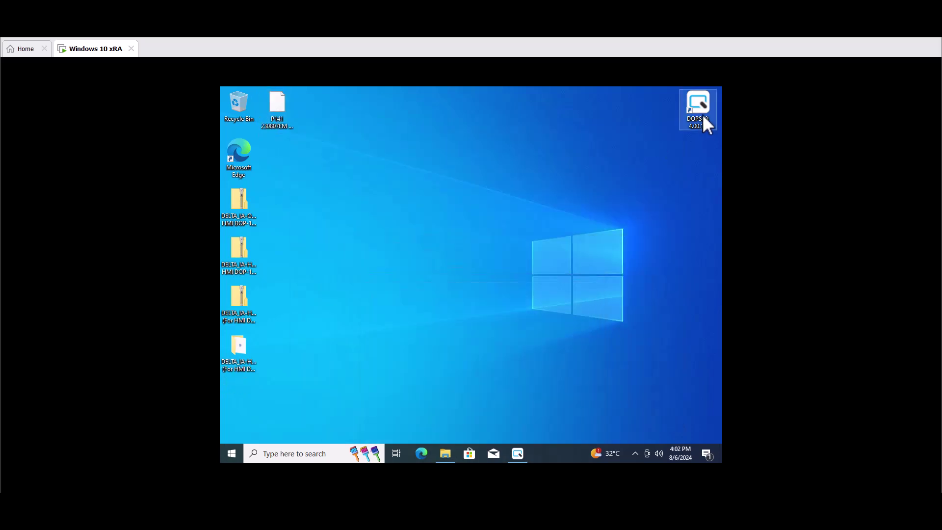
pyautogui.moveTo(278, 102); pyautogui.dragTo(310, 168)
pyautogui.click(433, 221)
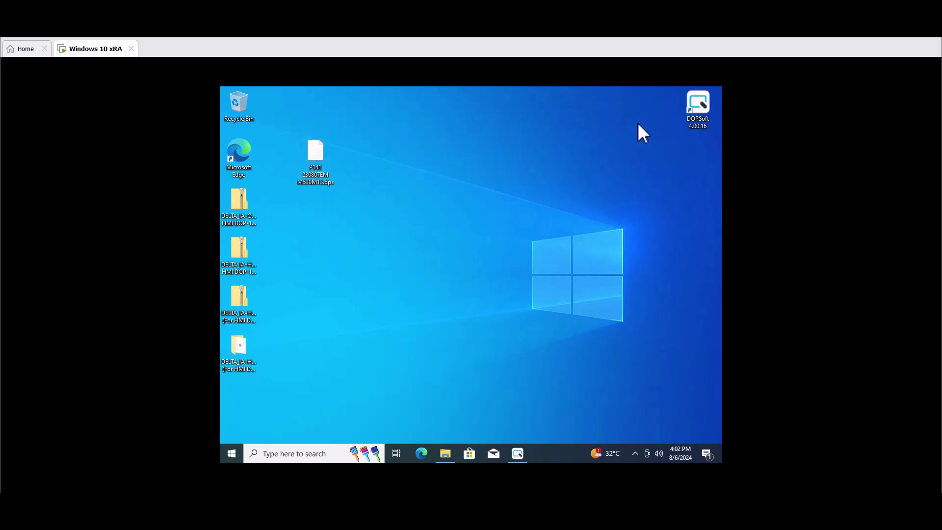
# - Switch to DOPSoft, open P141 230807EM M530M13.dps from the desktop and select screen 1 - 首頁 in the expanded Screen group
pyautogui.click(518, 454)
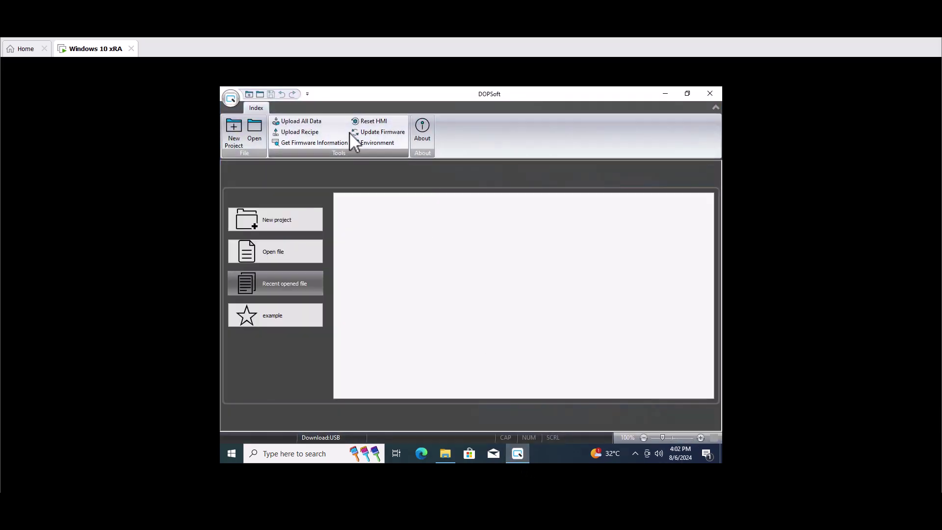
pyautogui.click(256, 256)
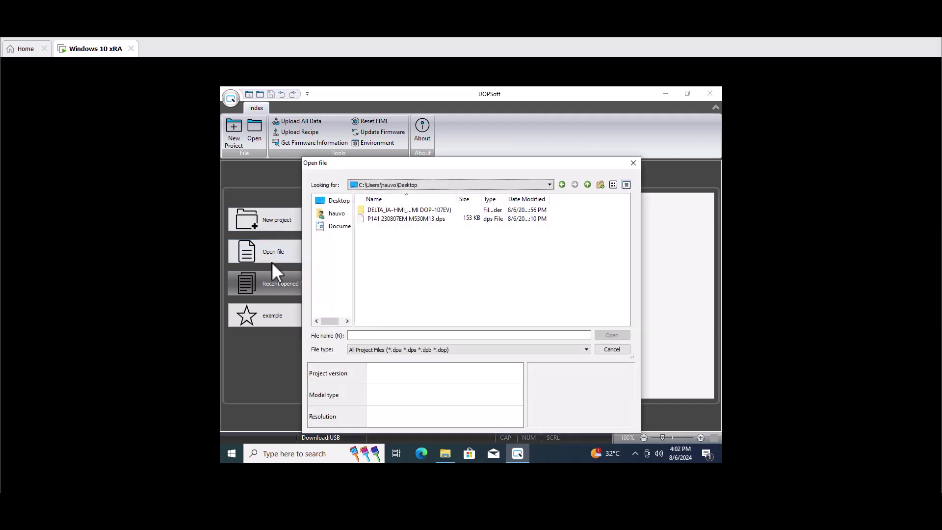
pyautogui.doubleClick(390, 219)
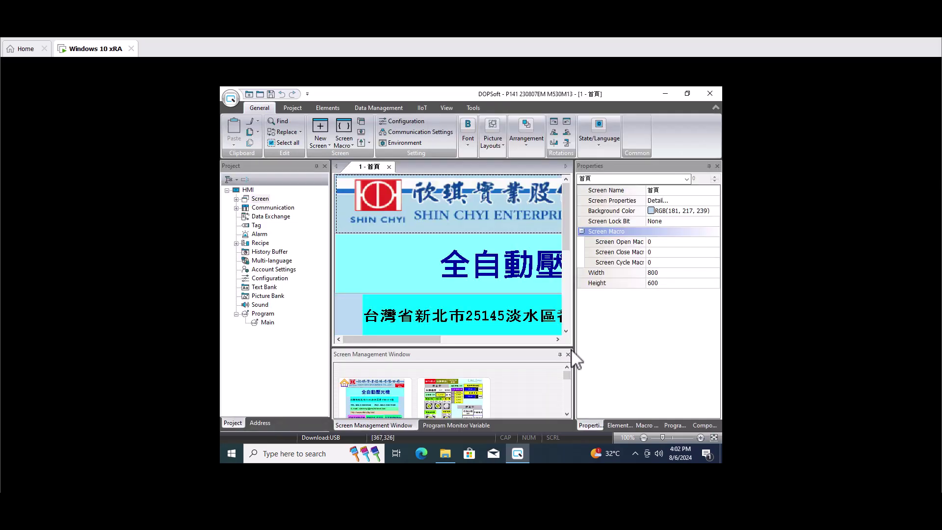
pyautogui.click(236, 200)
pyautogui.click(267, 225)
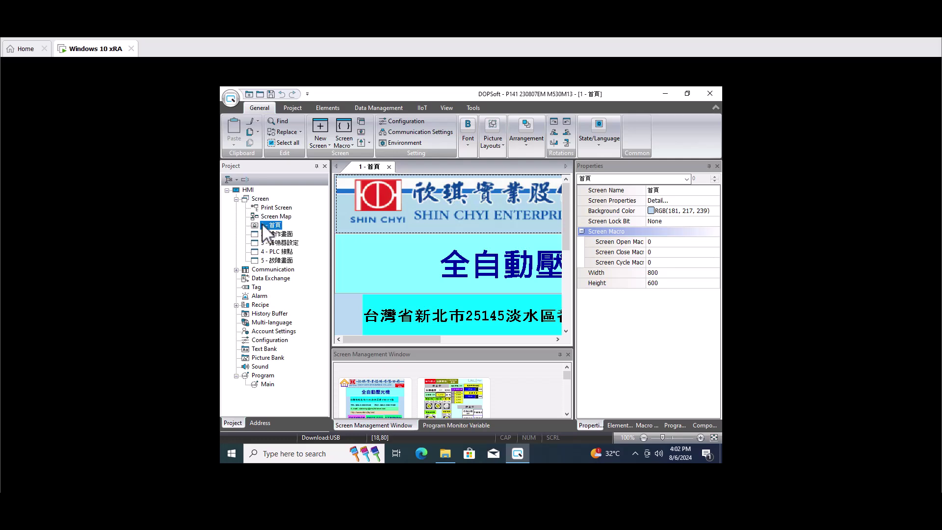
# - View screen 2 - 操作畫面 and return to screen 1 - 首頁
pyautogui.doubleClick(275, 234)
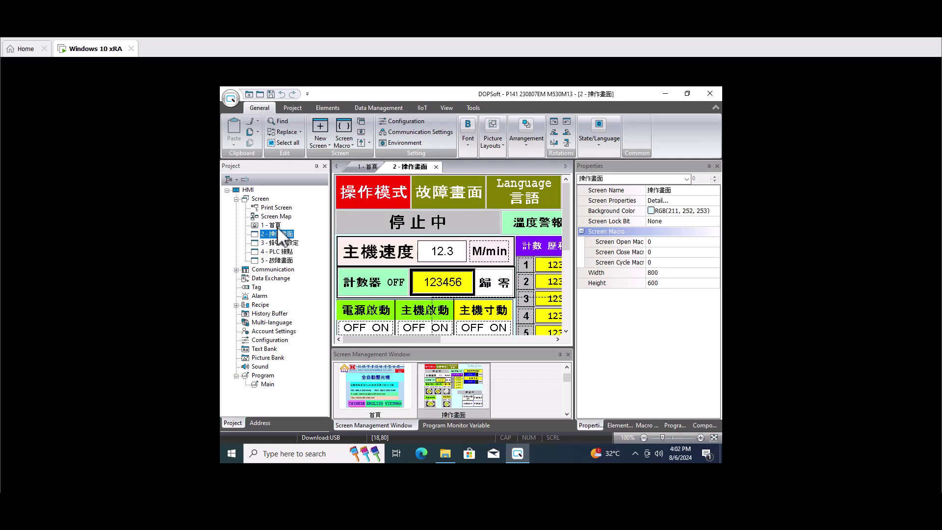
pyautogui.click(274, 234)
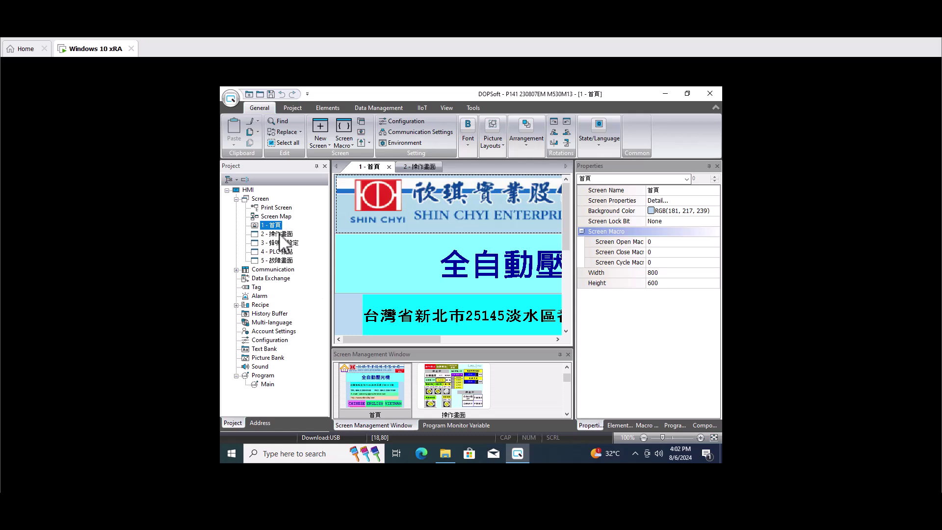
pyautogui.click(260, 199)
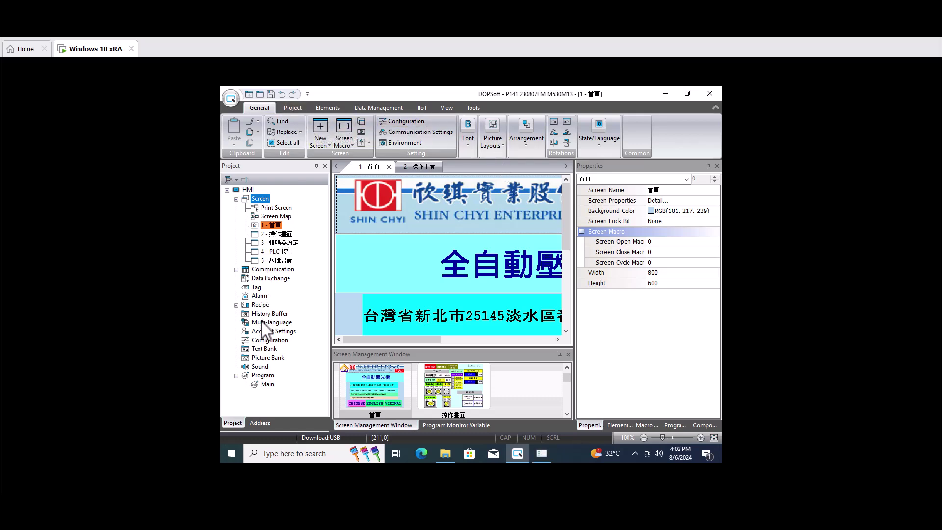
# - Expand the Communication group and examine the COM2 settings of the Delta DVP PLC connection
pyautogui.click(237, 270)
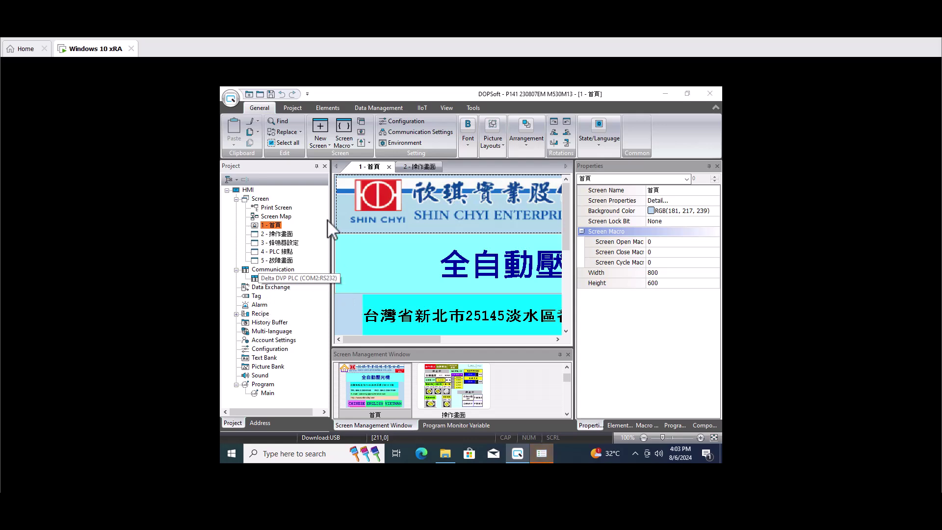
pyautogui.doubleClick(267, 279)
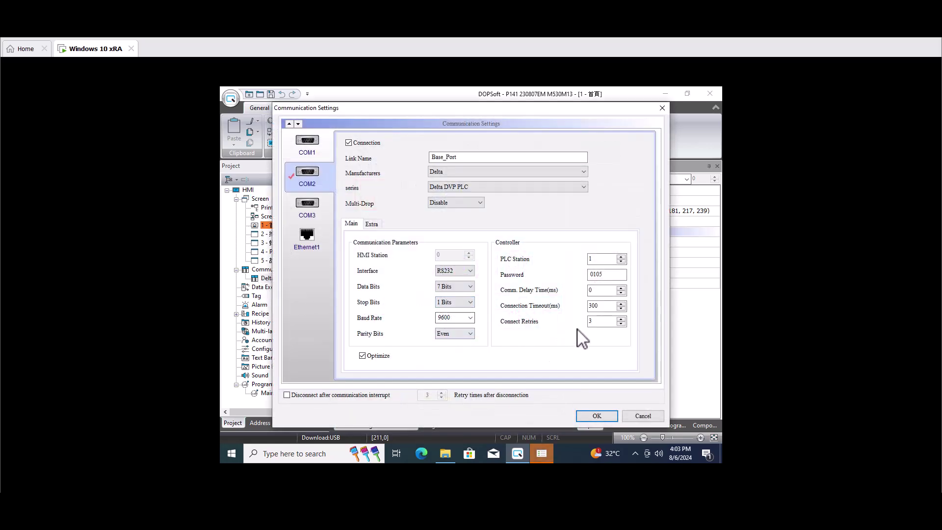
pyautogui.click(663, 109)
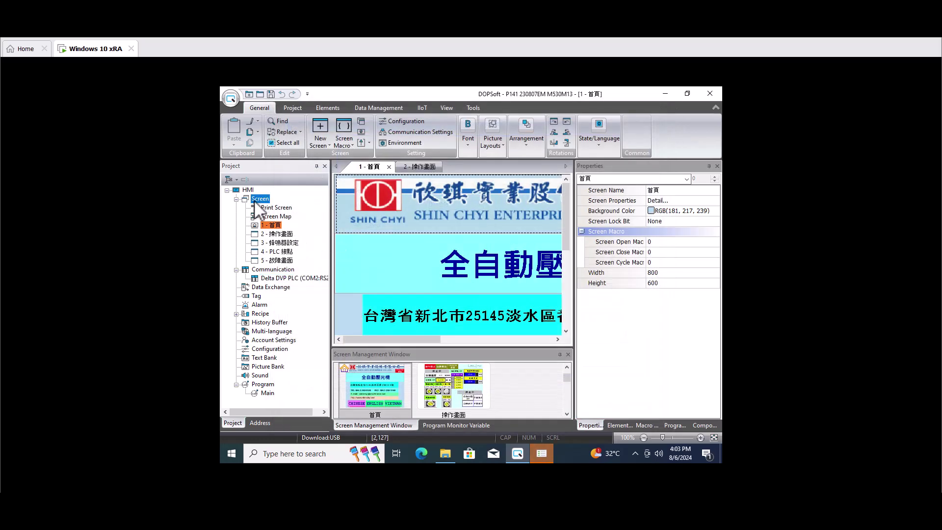
# - Open the HMI project's configuration and examine its Main, Control Status Block, Real Time Clock and Print pages
pyautogui.doubleClick(244, 190)
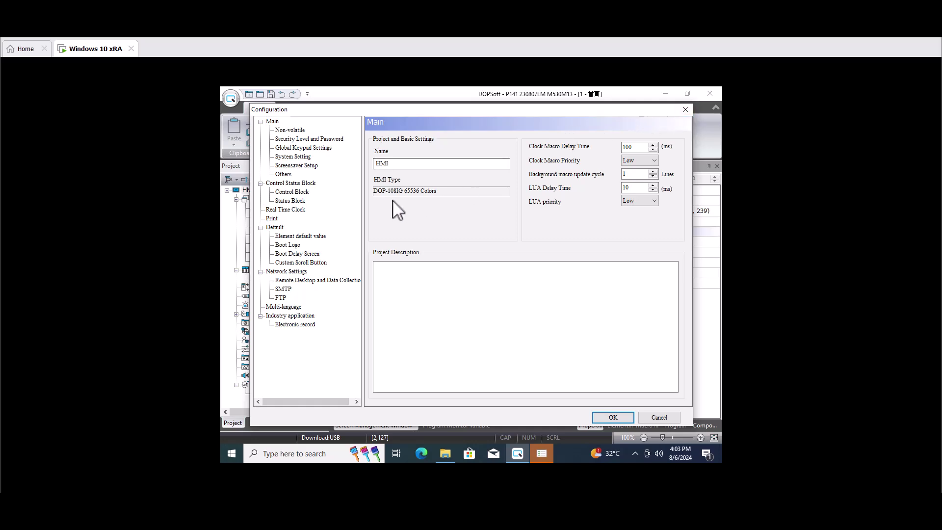
pyautogui.click(301, 148)
pyautogui.click(298, 157)
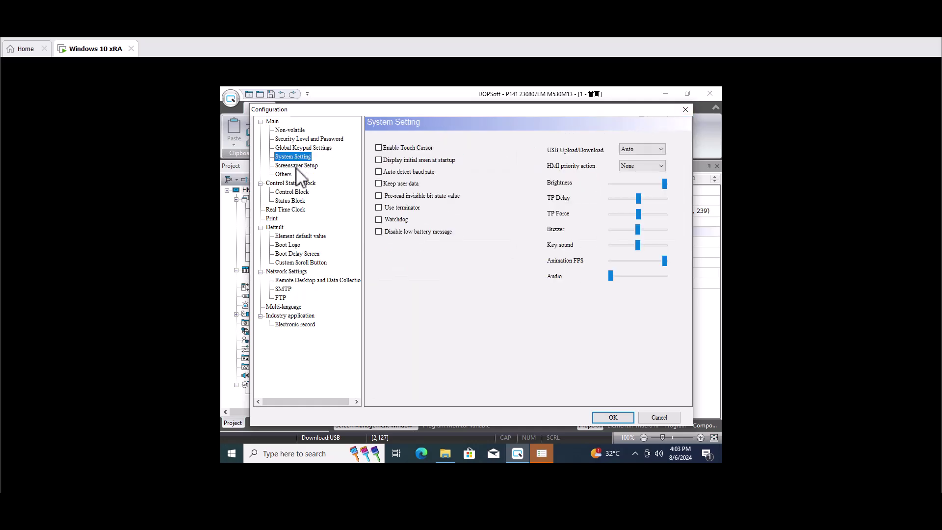
pyautogui.click(297, 165)
pyautogui.click(287, 174)
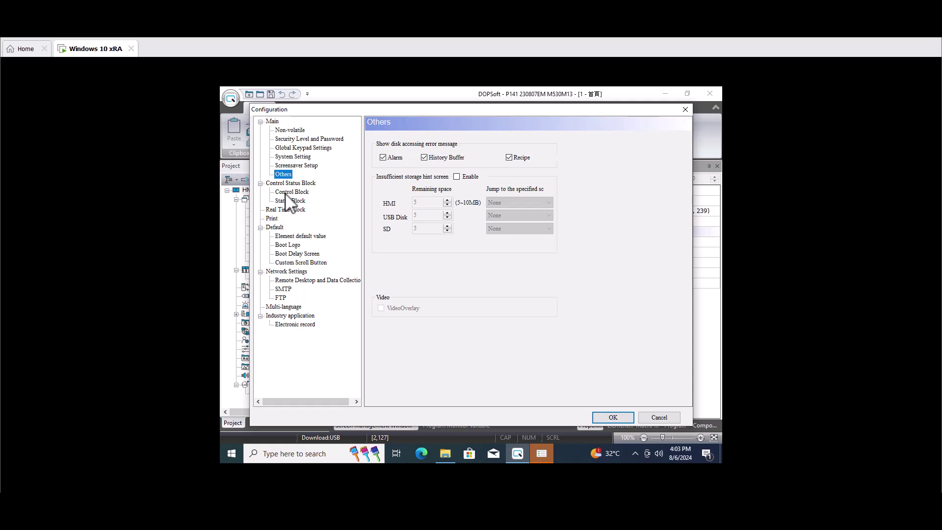
pyautogui.click(290, 192)
pyautogui.click(290, 201)
pyautogui.click(281, 210)
pyautogui.click(273, 218)
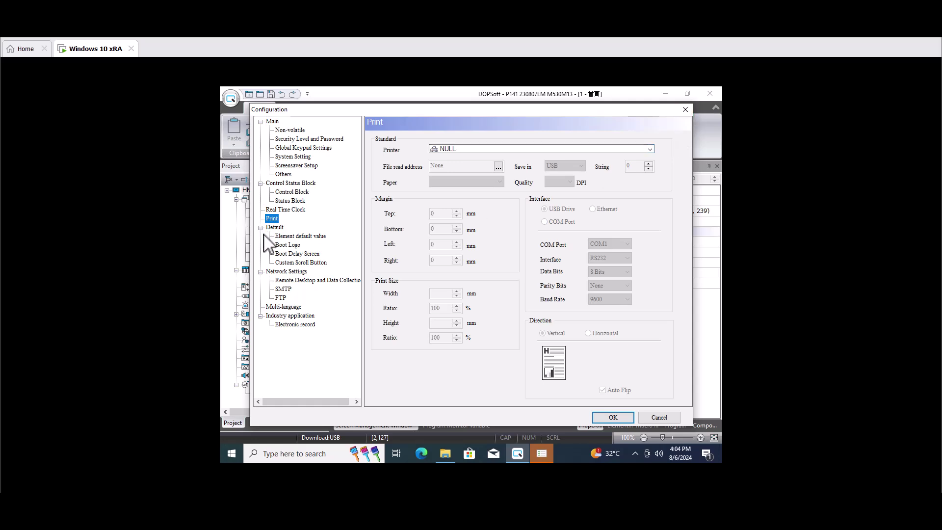
# - Examine the configuration's Default and Network Settings pages, including boot logo, remote desktop, FTP and SMTP, and close the configuration
pyautogui.click(298, 236)
pyautogui.click(290, 245)
pyautogui.click(291, 253)
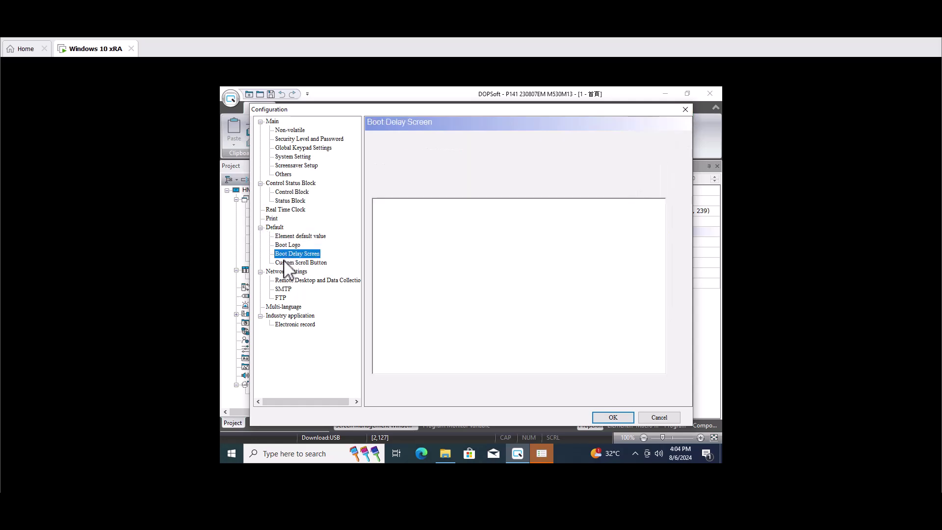
pyautogui.click(292, 262)
pyautogui.click(285, 280)
pyautogui.click(281, 298)
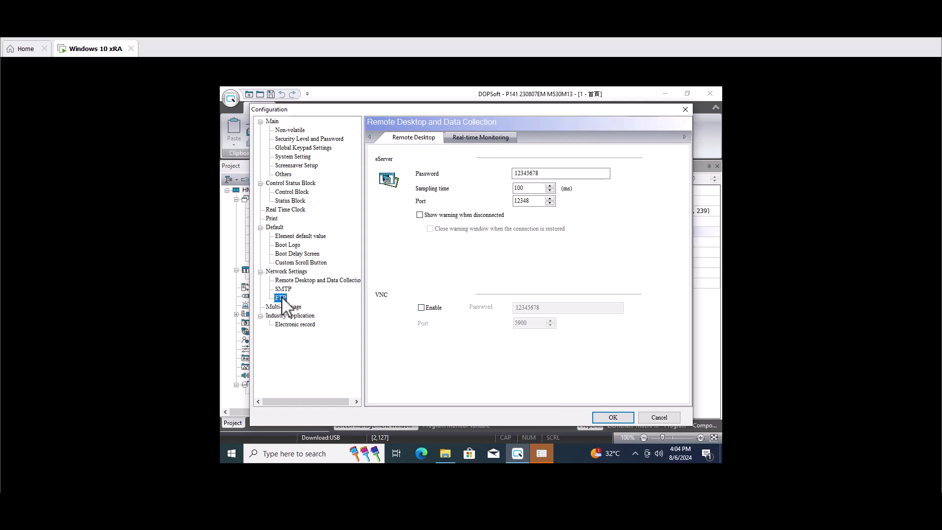
pyautogui.click(283, 289)
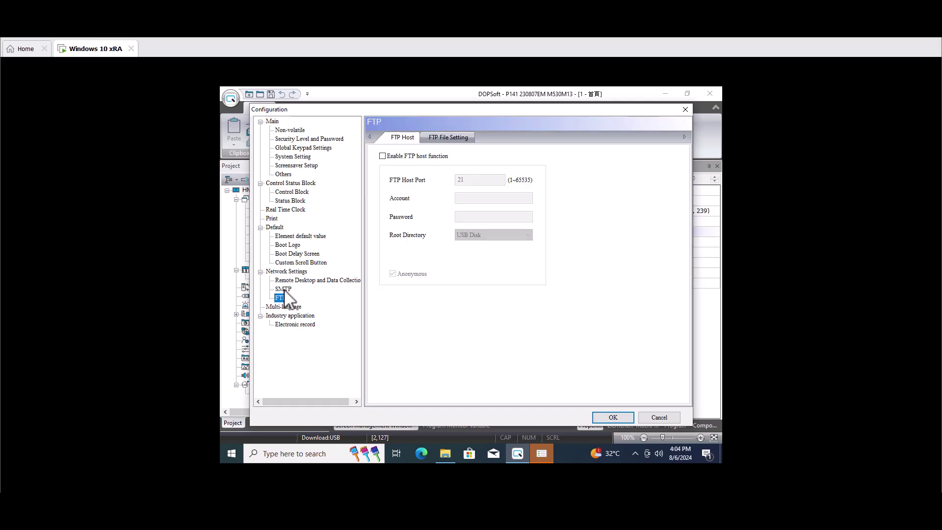
pyautogui.click(685, 109)
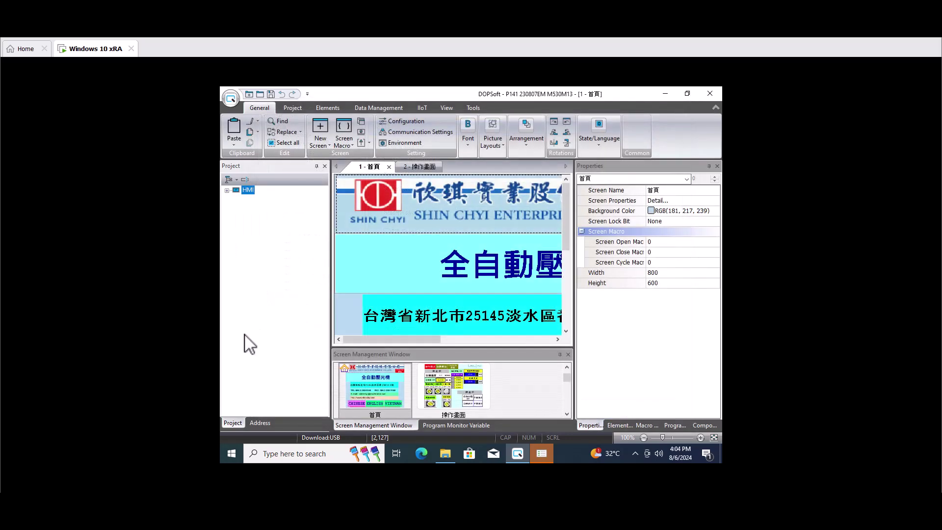
# - Check the project tree's display options and examine the detailed screen properties of screen 1 - 首頁
pyautogui.click(232, 180)
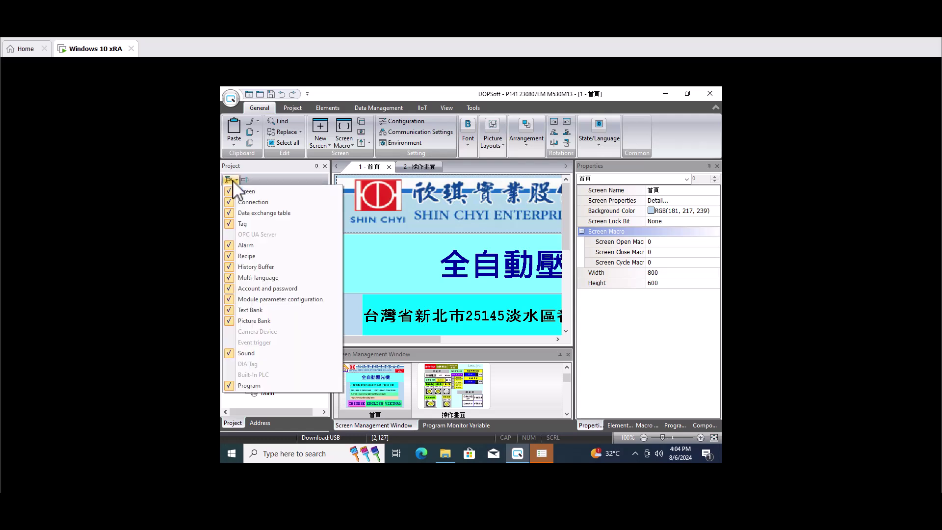
pyautogui.click(232, 181)
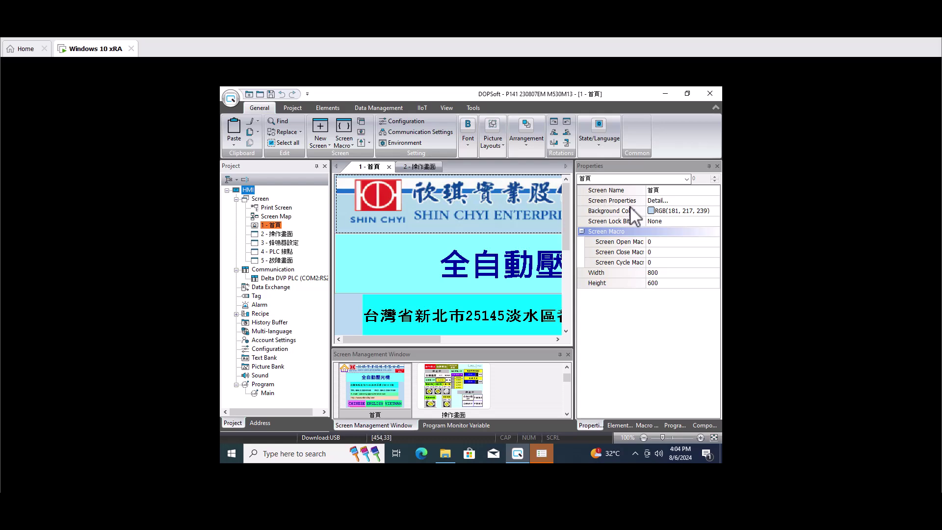
pyautogui.click(668, 201)
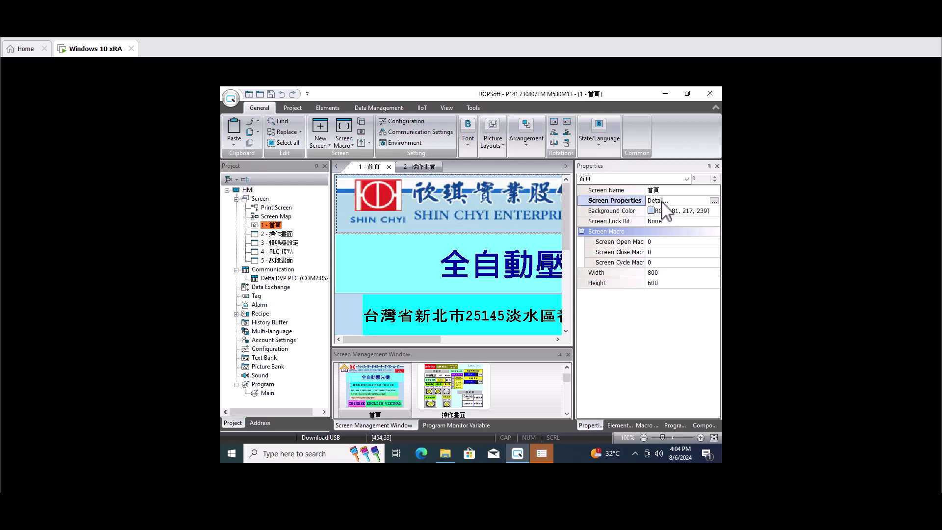
pyautogui.click(715, 201)
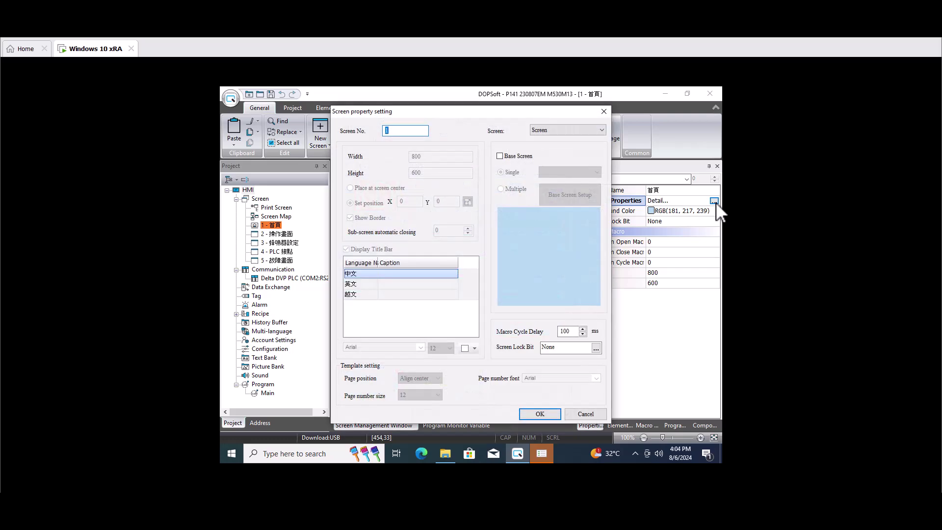
pyautogui.click(604, 112)
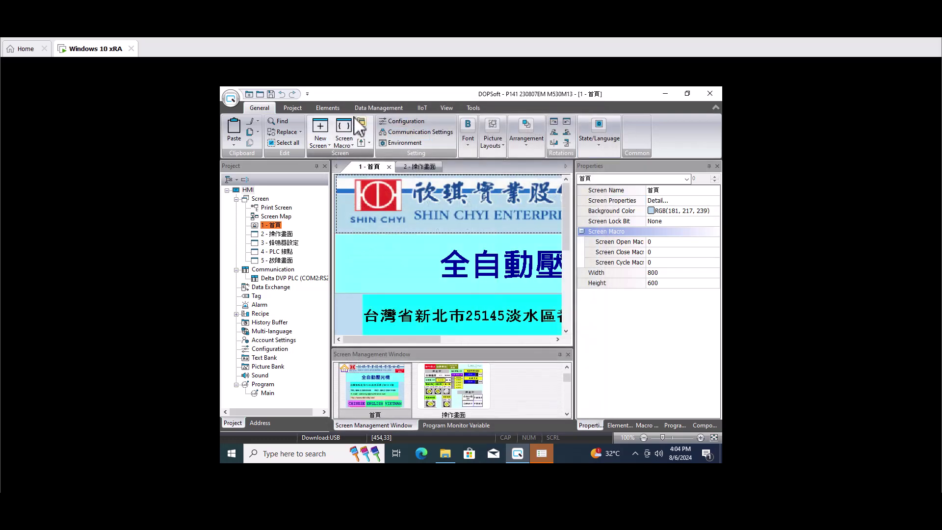
pyautogui.click(296, 111)
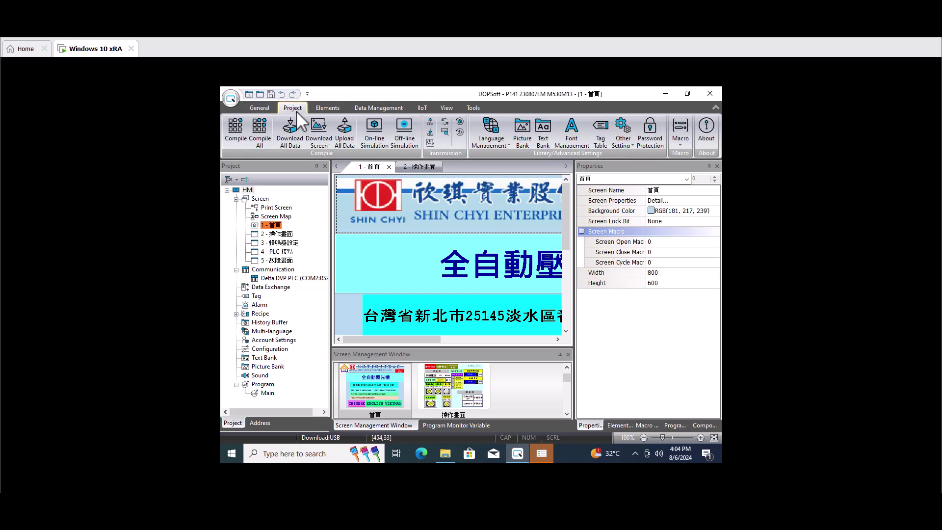
pyautogui.click(322, 108)
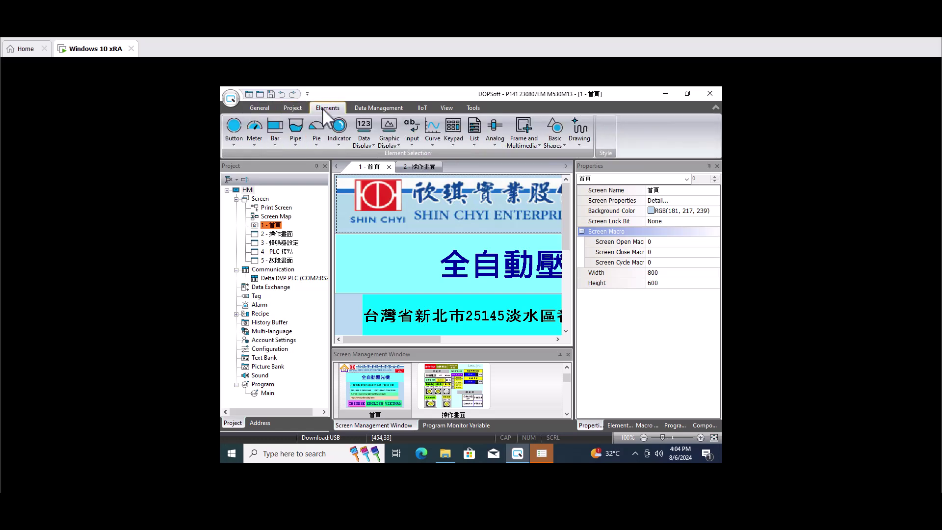
pyautogui.click(381, 107)
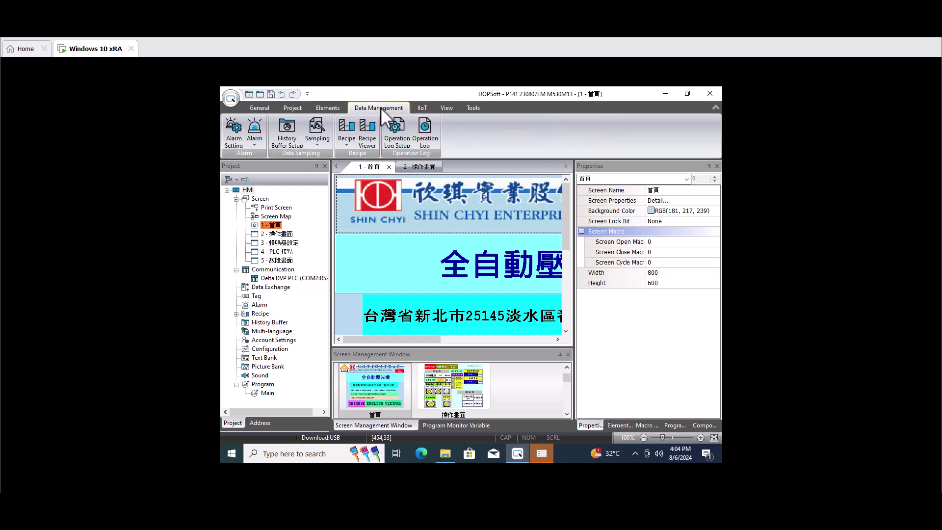
pyautogui.click(422, 108)
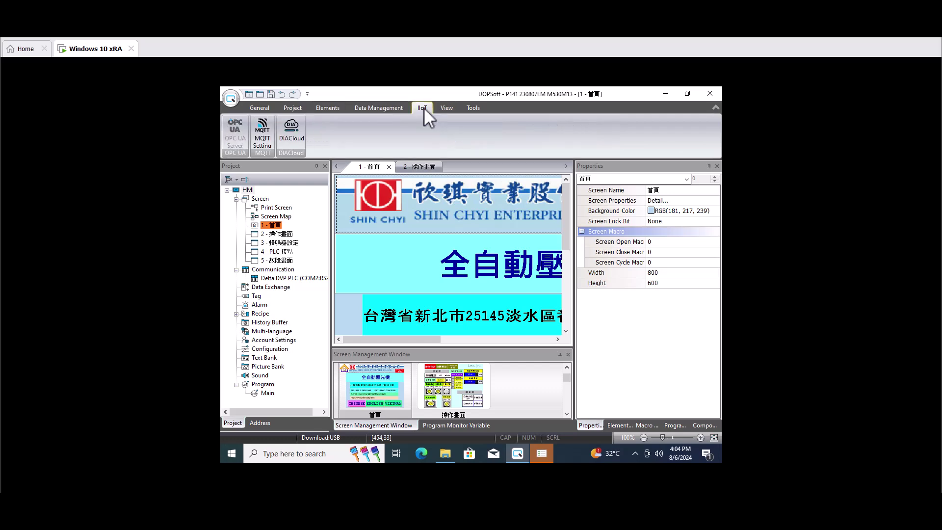
pyautogui.click(452, 108)
pyautogui.click(478, 108)
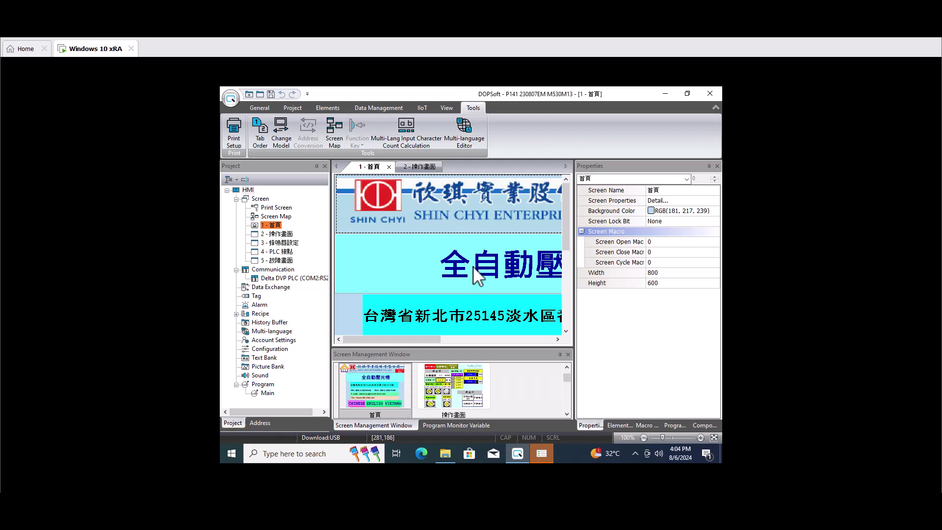
pyautogui.click(248, 191)
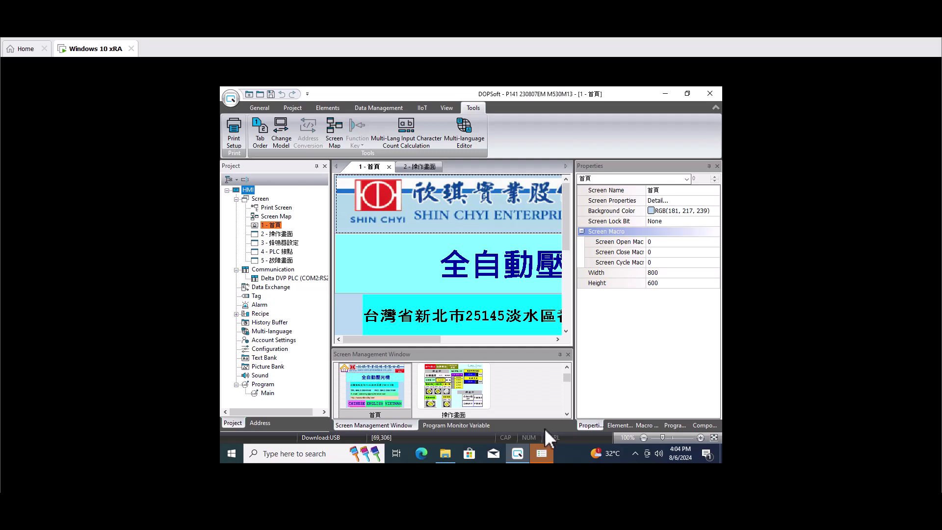
# - Examine the Element Bank, the project's macro list and the component outline of screen 1 - 首頁
pyautogui.click(617, 424)
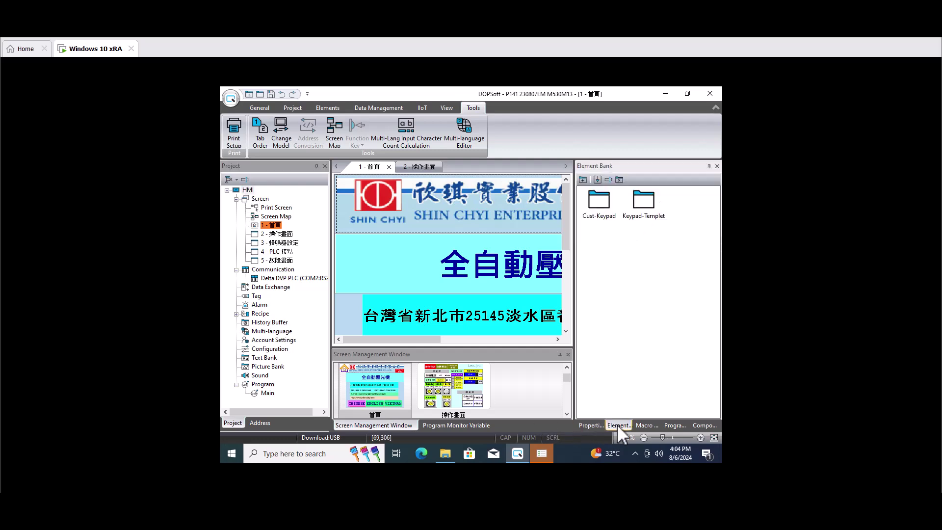
pyautogui.click(673, 425)
pyautogui.click(645, 425)
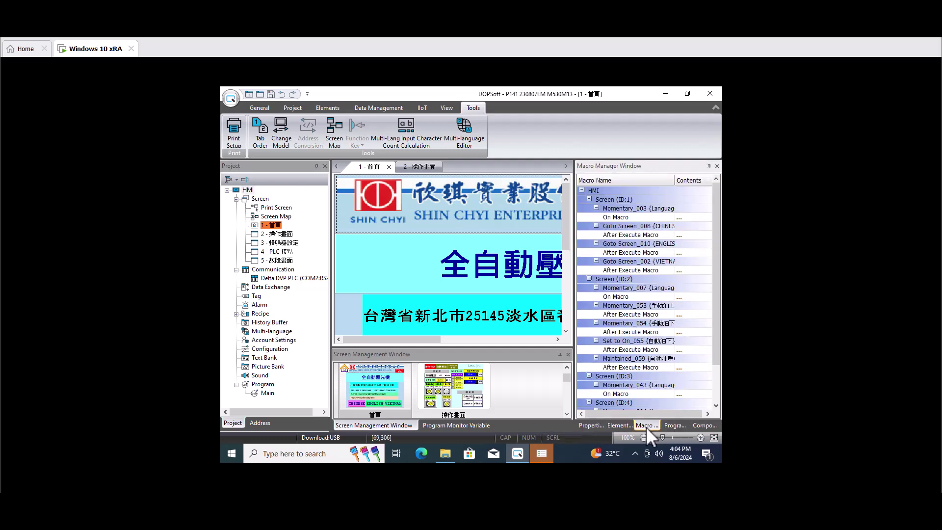
pyautogui.click(695, 425)
pyautogui.click(248, 199)
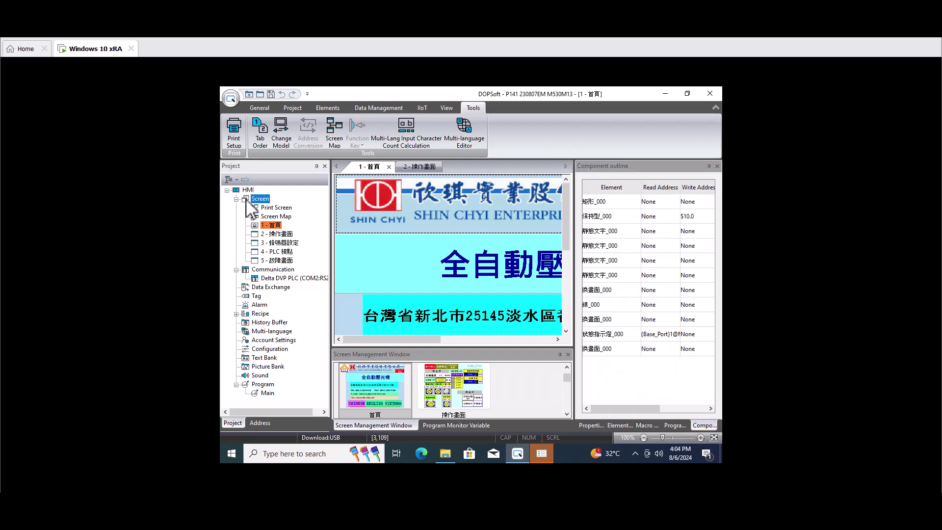
pyautogui.click(248, 190)
# - Dismiss the pending Windows network error and try to download all project data to the HMI over USB
pyautogui.click(323, 108)
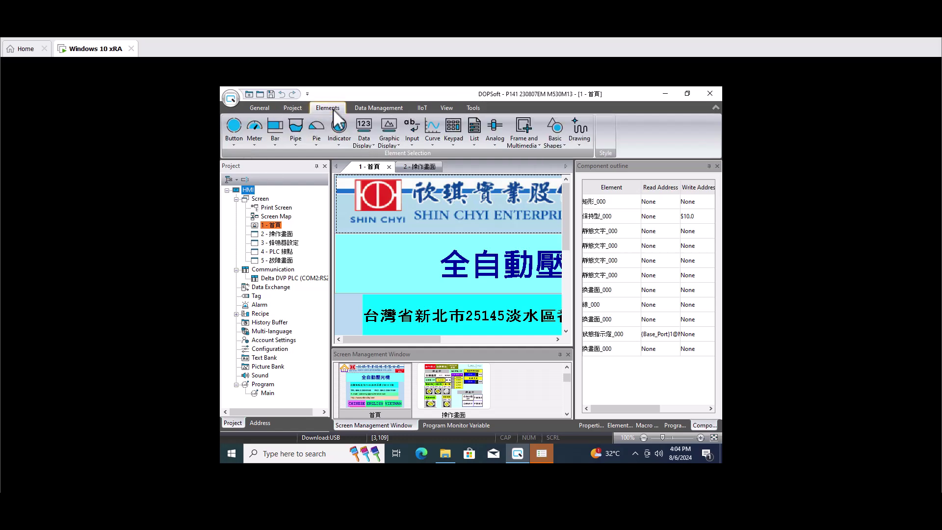
pyautogui.click(293, 107)
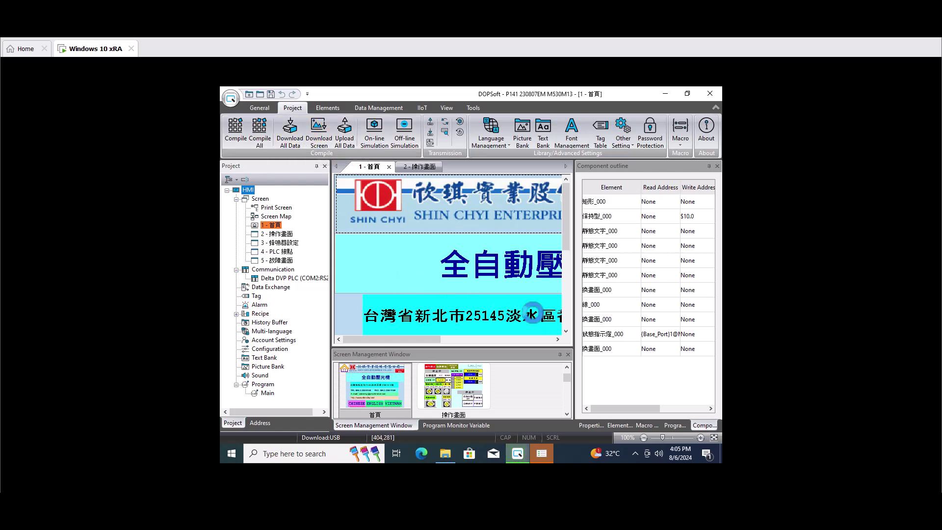
pyautogui.click(541, 453)
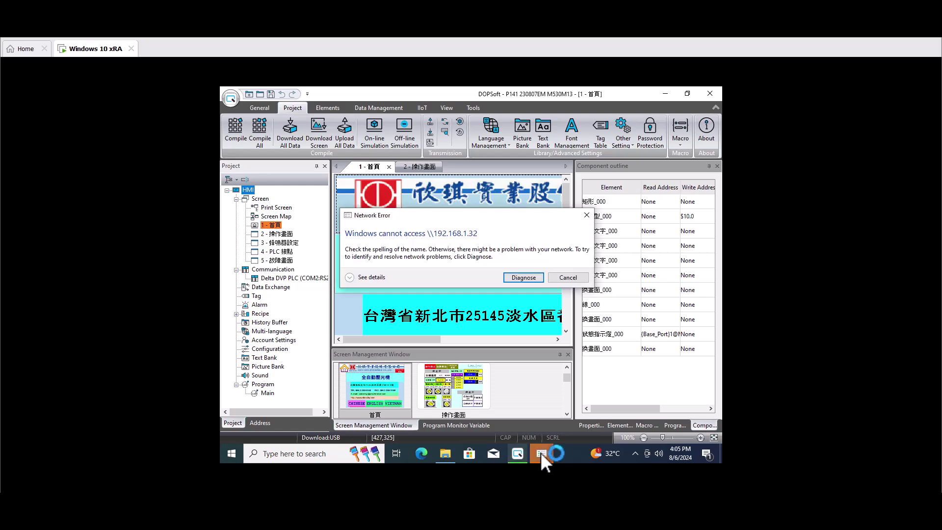
pyautogui.click(569, 278)
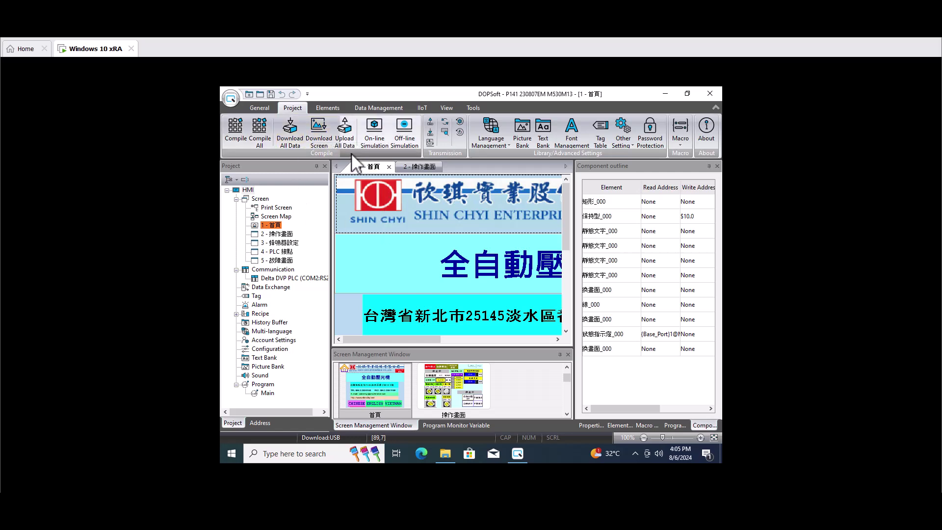
pyautogui.click(288, 148)
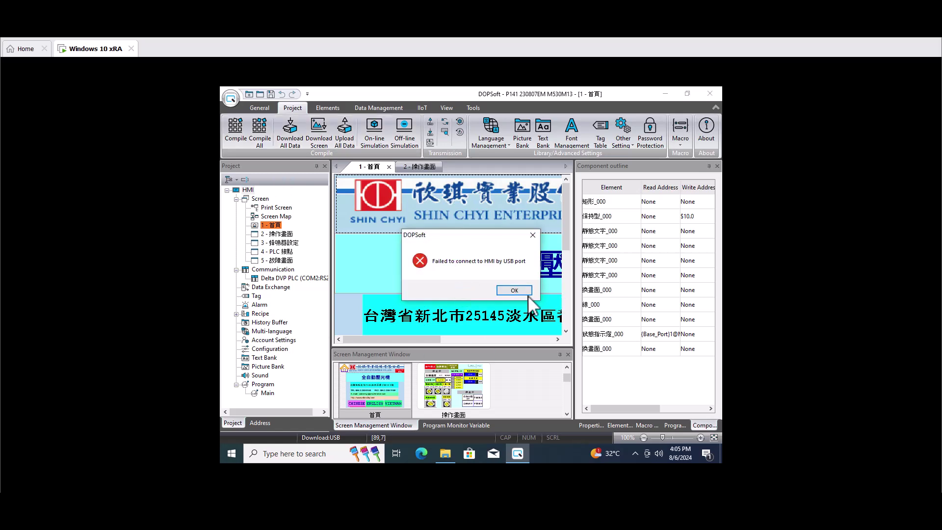
pyautogui.click(513, 291)
# - Check the internal memory word address map and return to the project tree
pyautogui.click(330, 107)
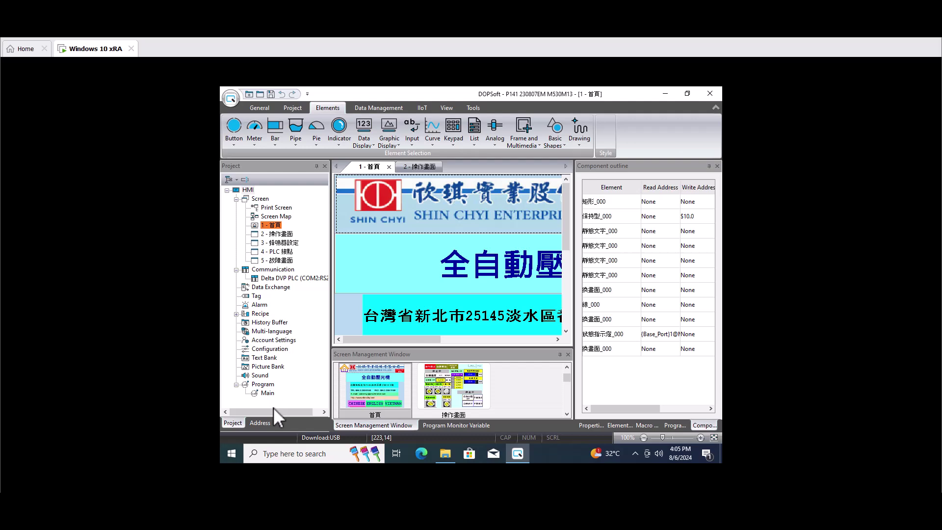
pyautogui.click(261, 421)
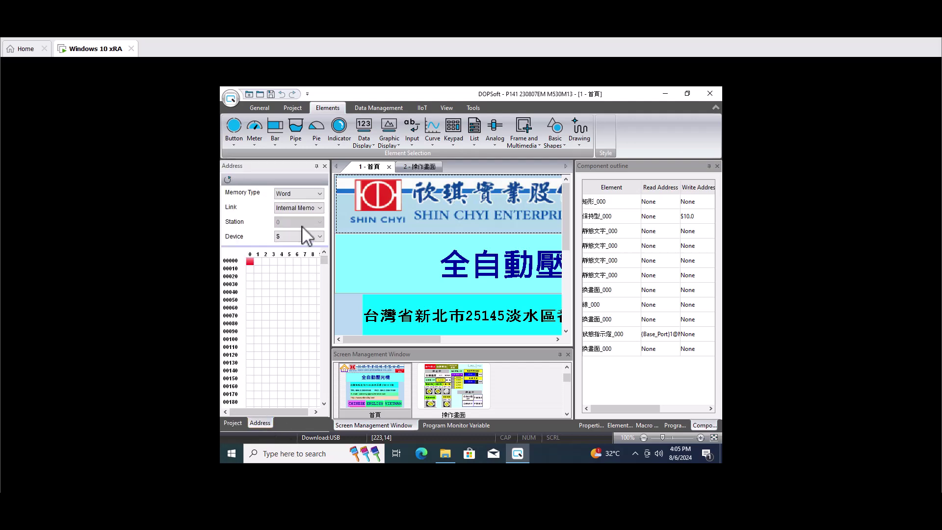
pyautogui.click(233, 425)
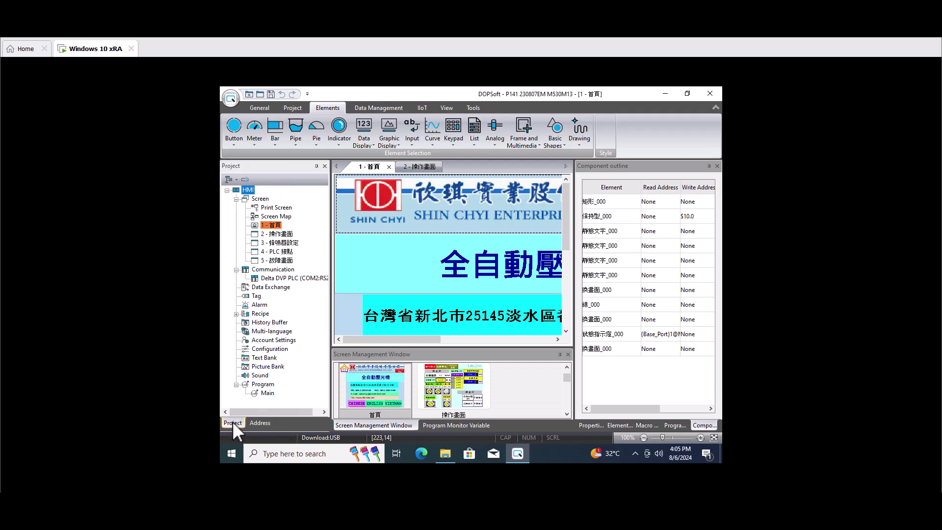
# - Open the communication settings, examine the COM3 and COM2 ports and close the dialog
pyautogui.click(258, 108)
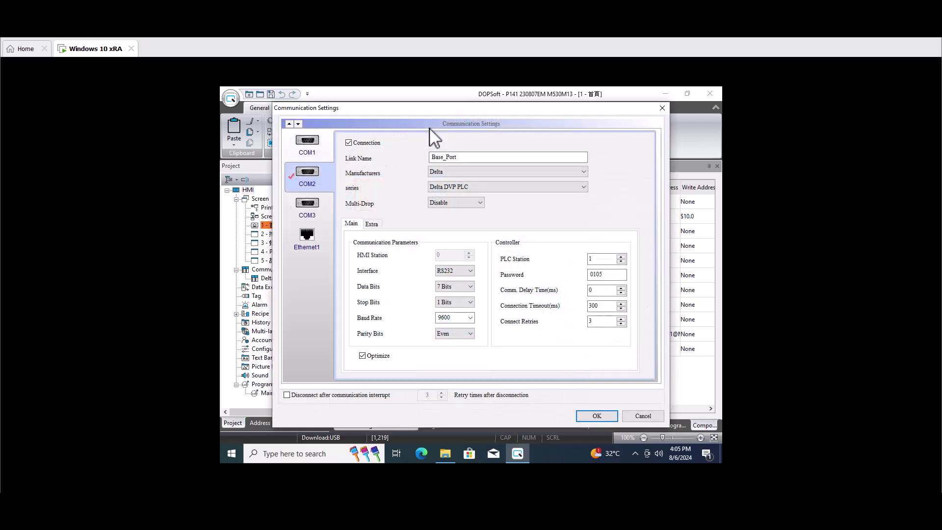
pyautogui.click(317, 201)
pyautogui.click(319, 177)
pyautogui.click(662, 108)
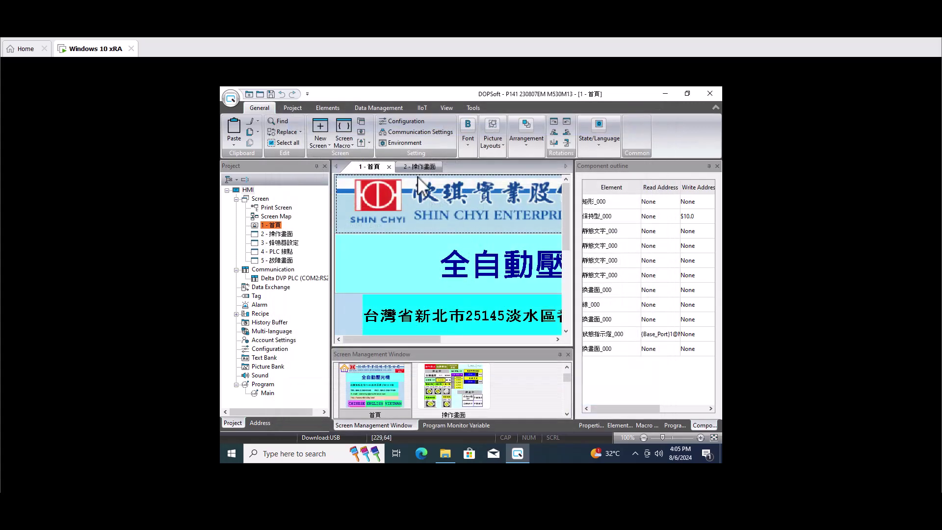
pyautogui.click(292, 108)
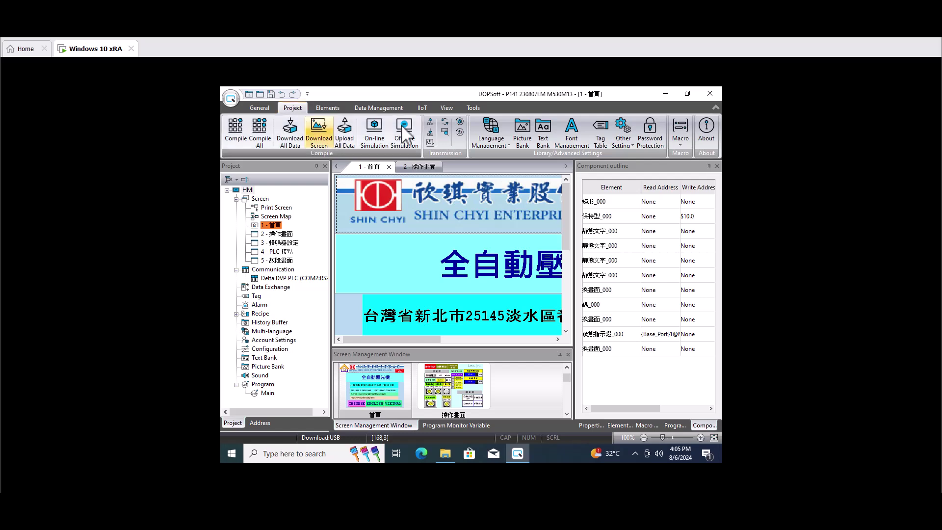